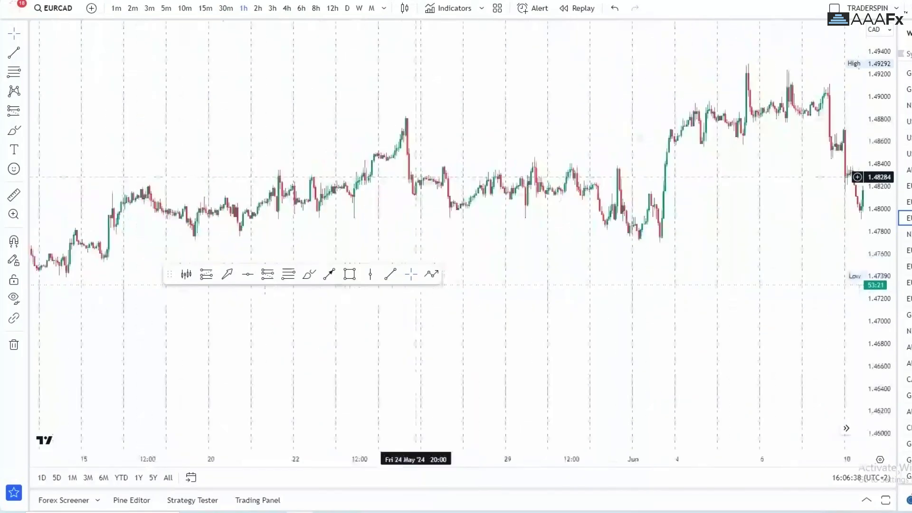
Examine the EURCAD one-hour price history from mid-June back to late April
drag(761, 175, 323, 175)
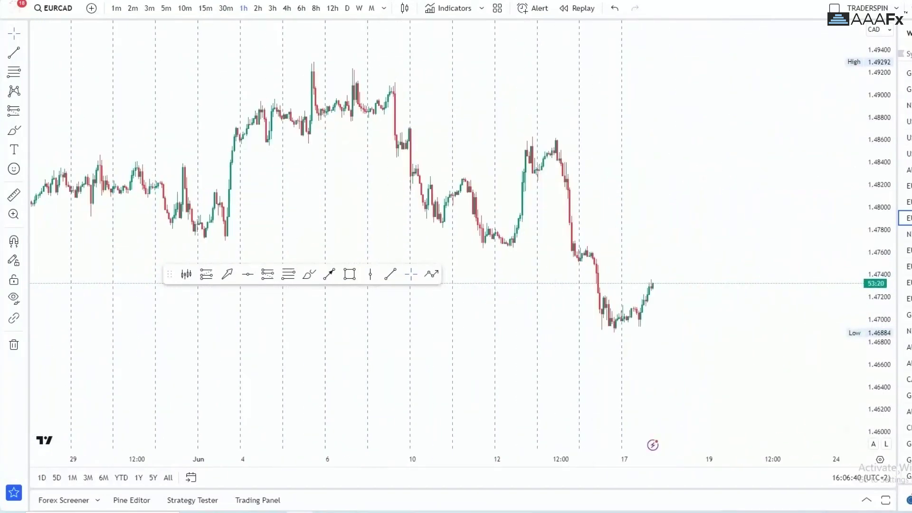
scroll(604, 174, left, 20)
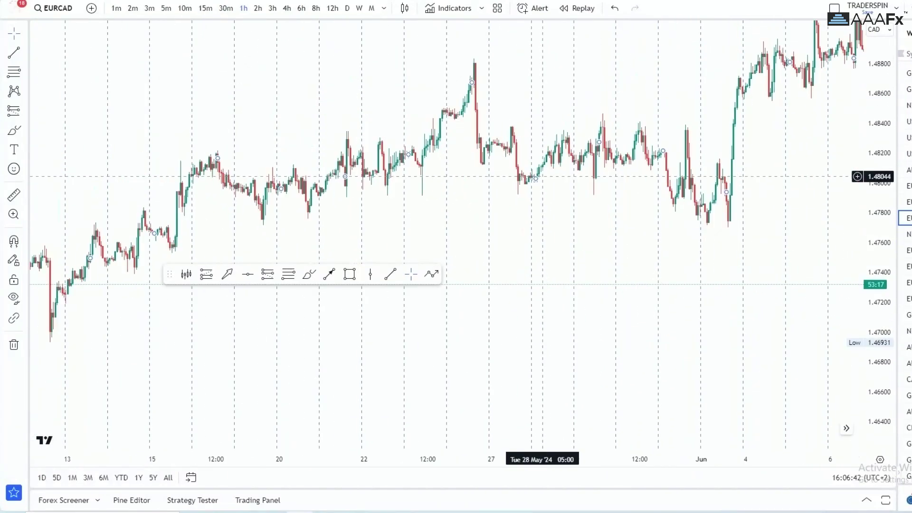
drag(424, 165, 455, 170)
scroll(565, 162, right, 17)
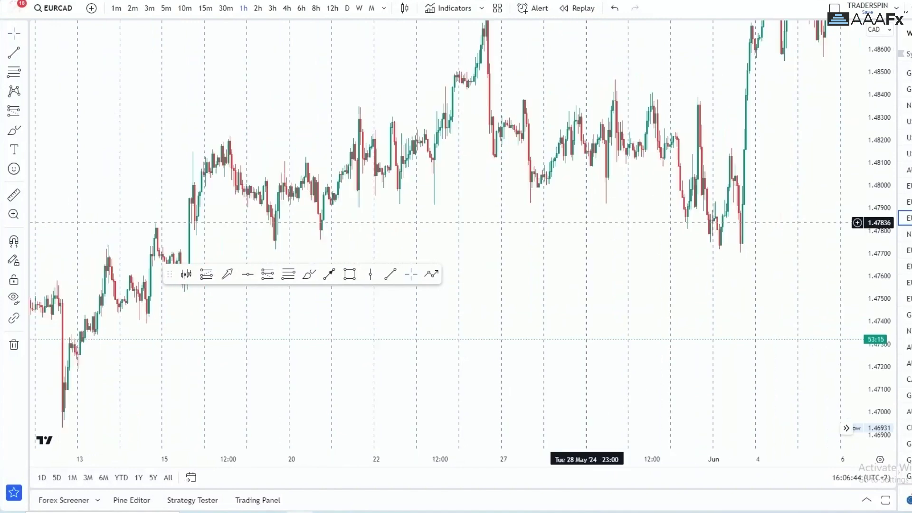
scroll(565, 162, right, 2)
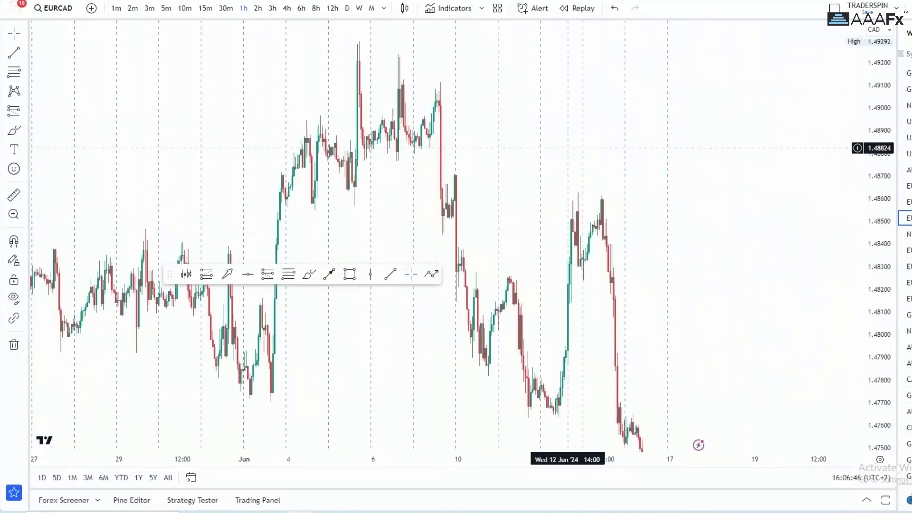
scroll(698, 444, left, 17)
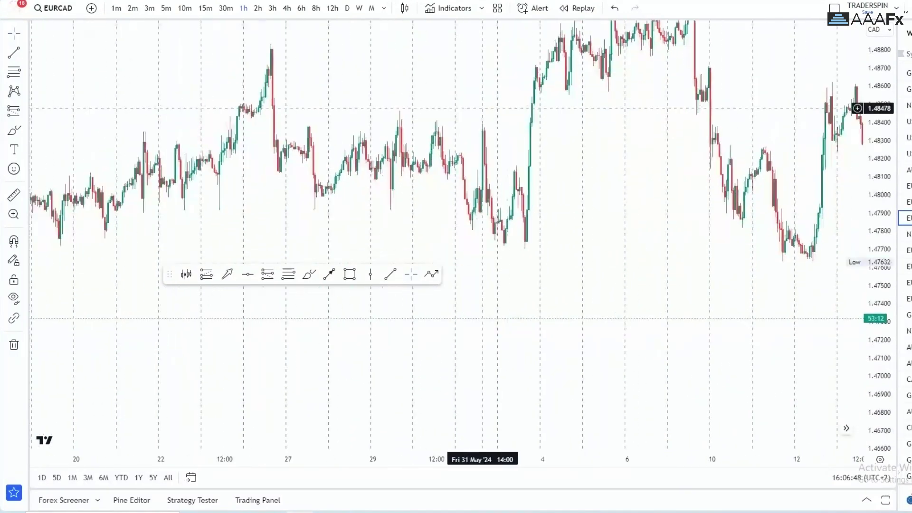
scroll(496, 116, left, 17)
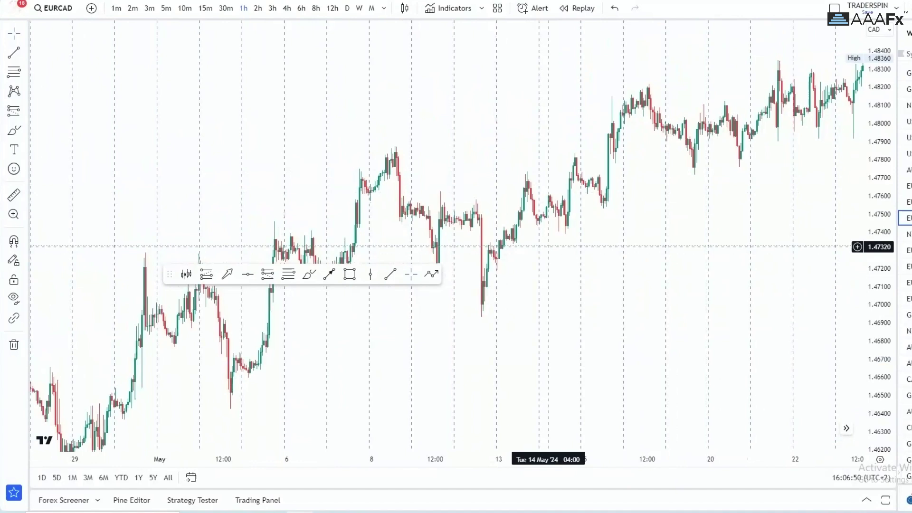
scroll(558, 252, left, 1)
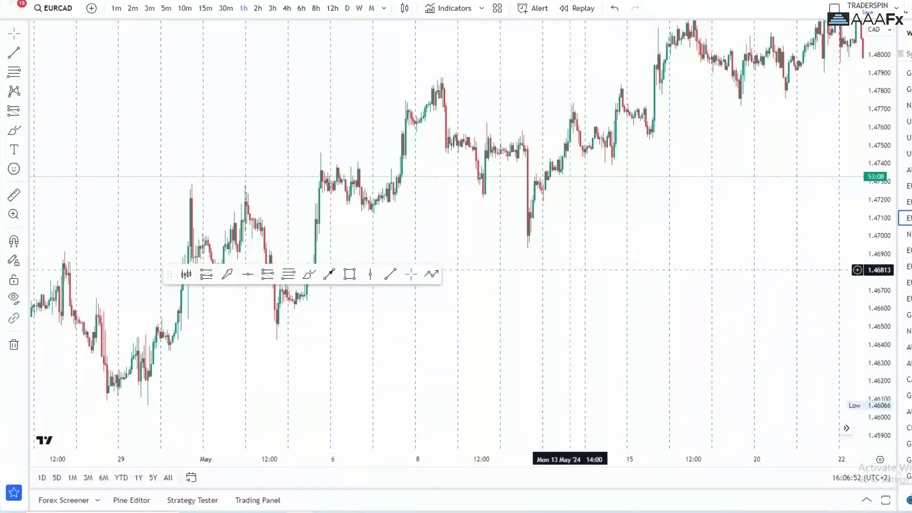
scroll(570, 266, left, 8)
drag(632, 293, 572, 235)
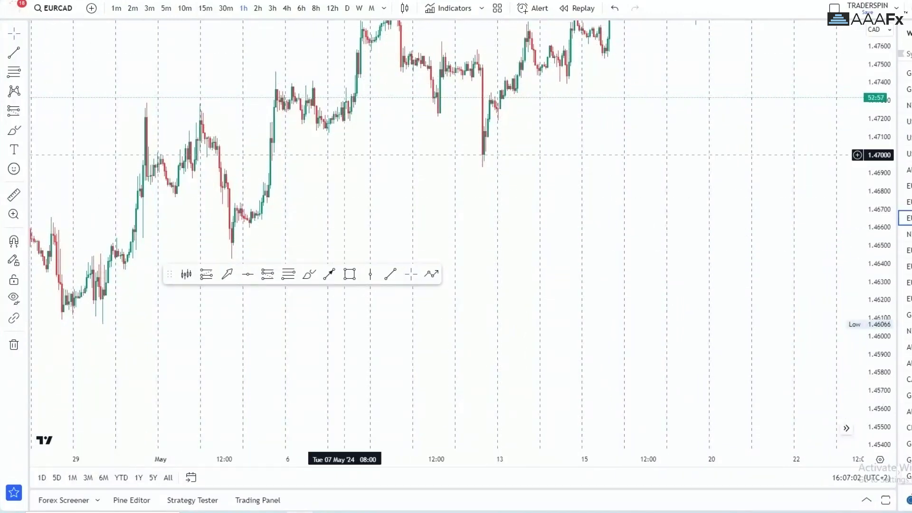
drag(301, 145, 411, 144)
mouse_move(331, 140)
mouse_down()
mouse_move(351, 127)
mouse_move(334, 123)
mouse_up()
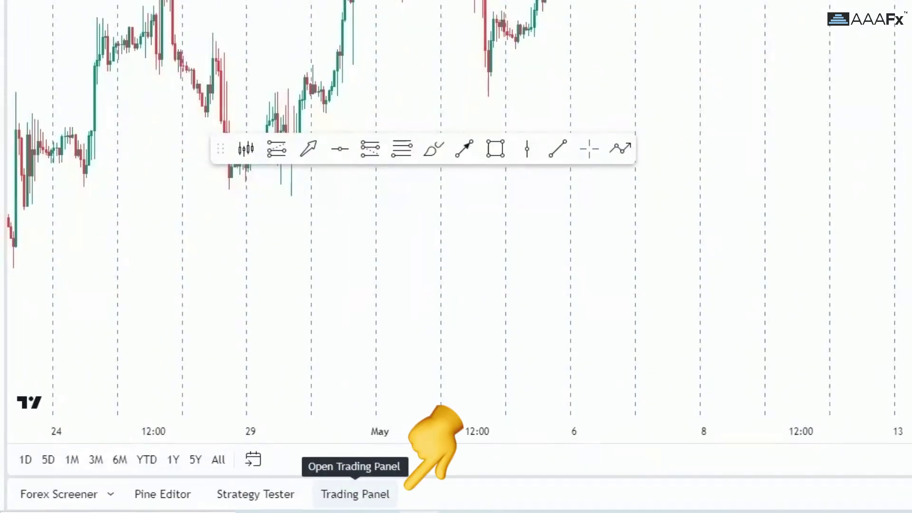
Open the Trading Panel at maximum size and expand it to list all supported brokers
click(355, 494)
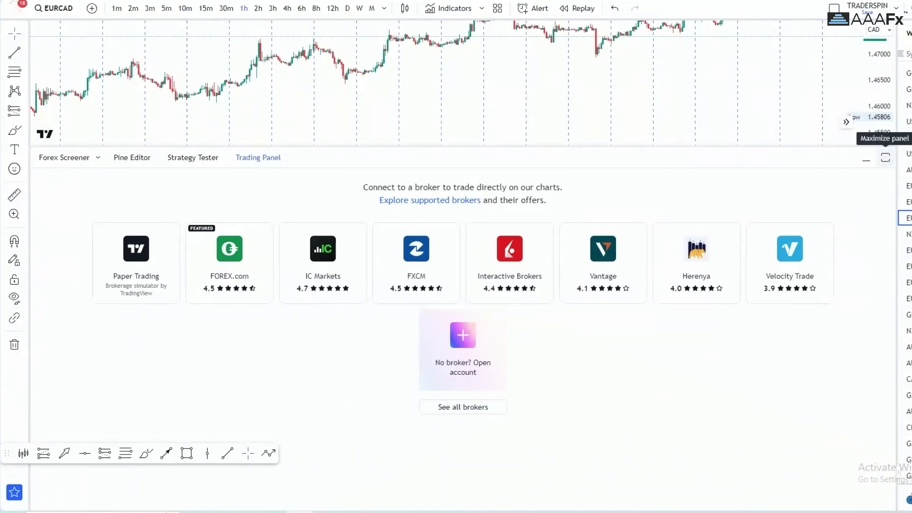
click(885, 158)
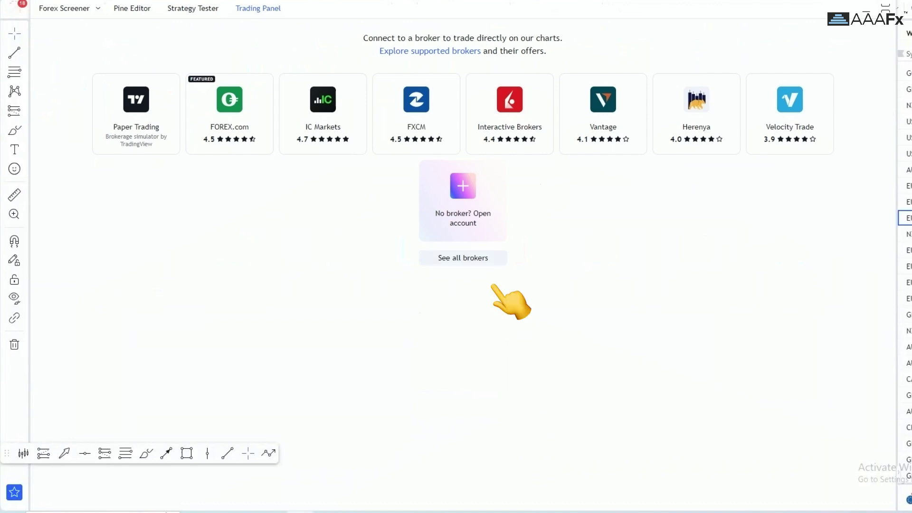
click(462, 258)
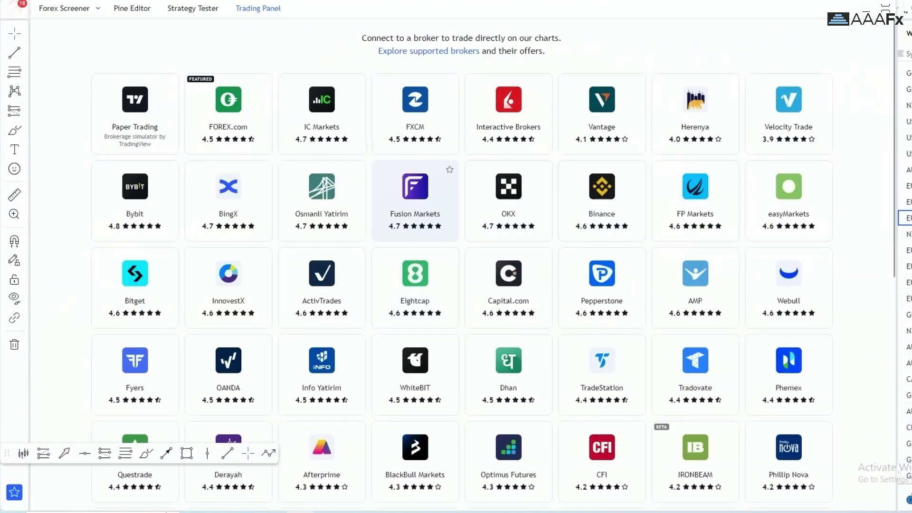
Look through the full list of supported brokers and their ratings
scroll(415, 199, down, 9)
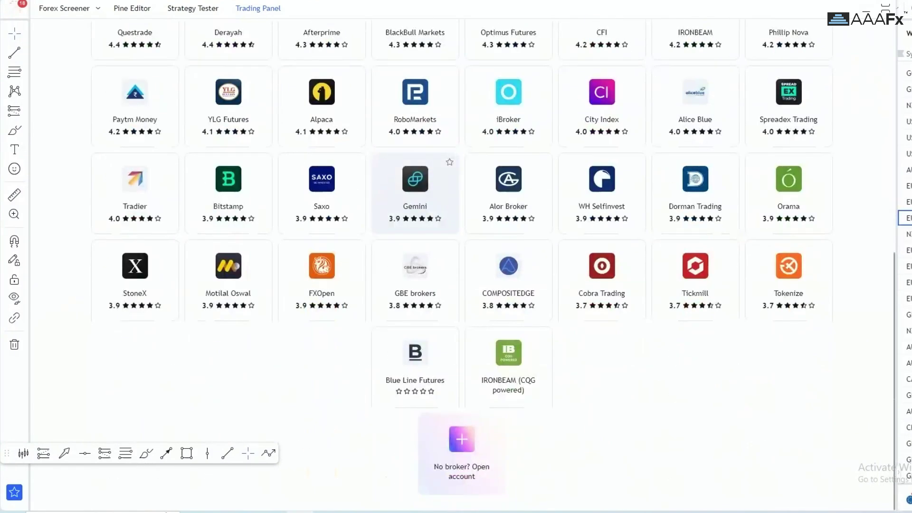
scroll(321, 275, up, 9)
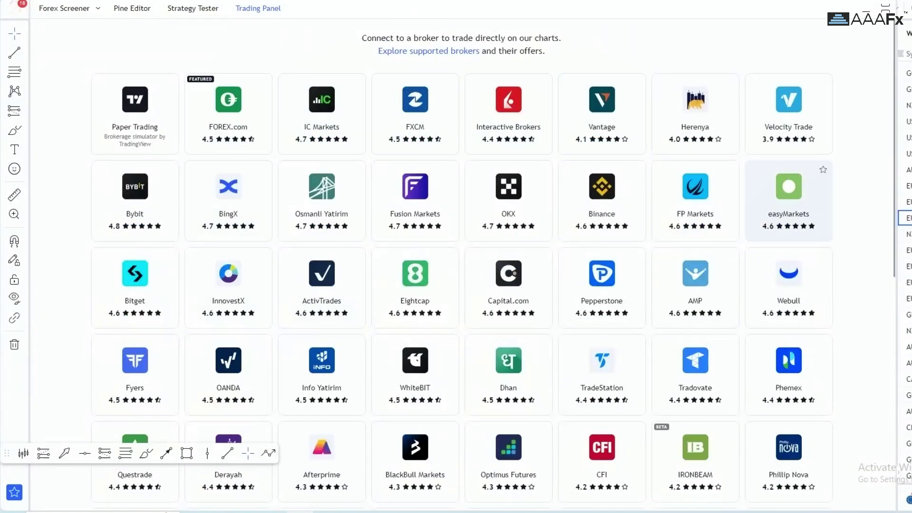
scroll(593, 289, down, 5)
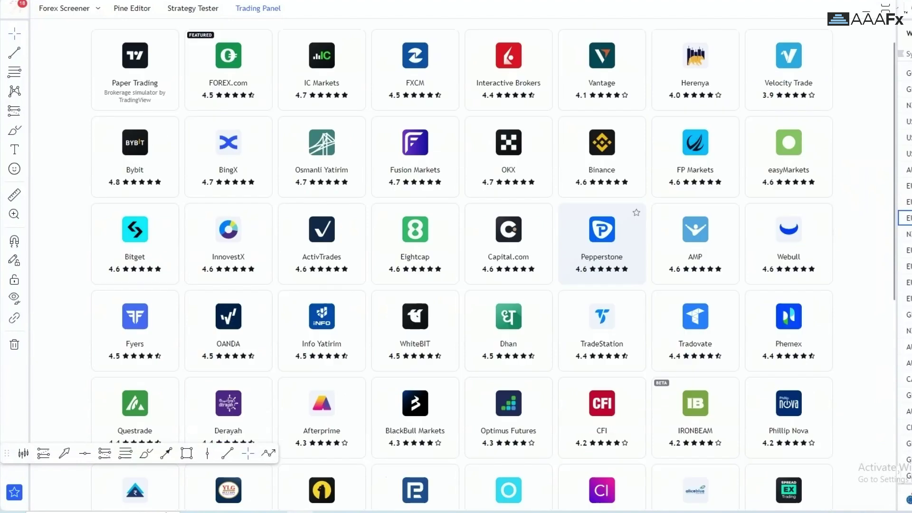
scroll(508, 337, down, 4)
scroll(508, 327, up, 9)
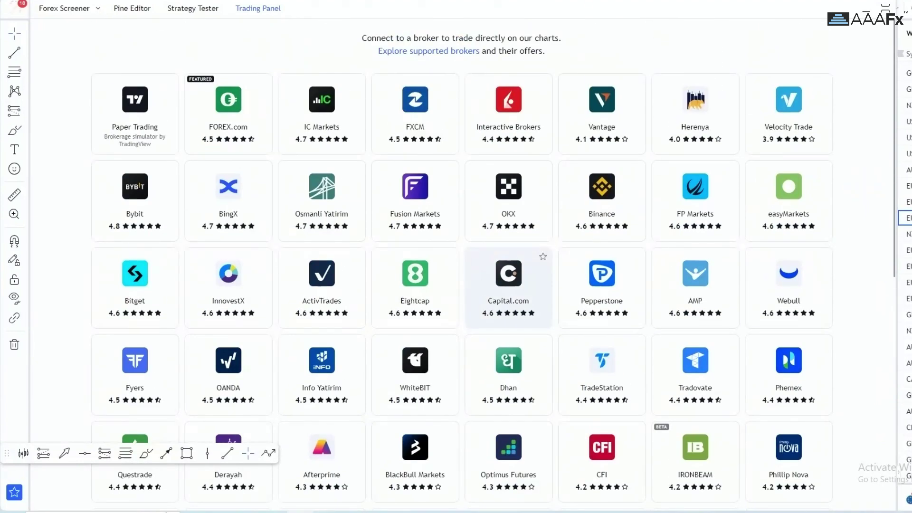
scroll(527, 198, down, 5)
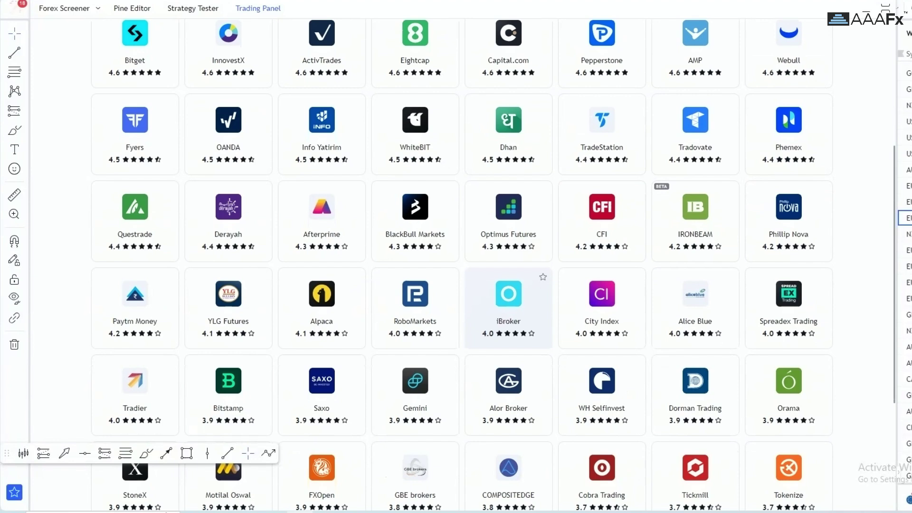
scroll(508, 327, down, 3)
scroll(508, 266, up, 5)
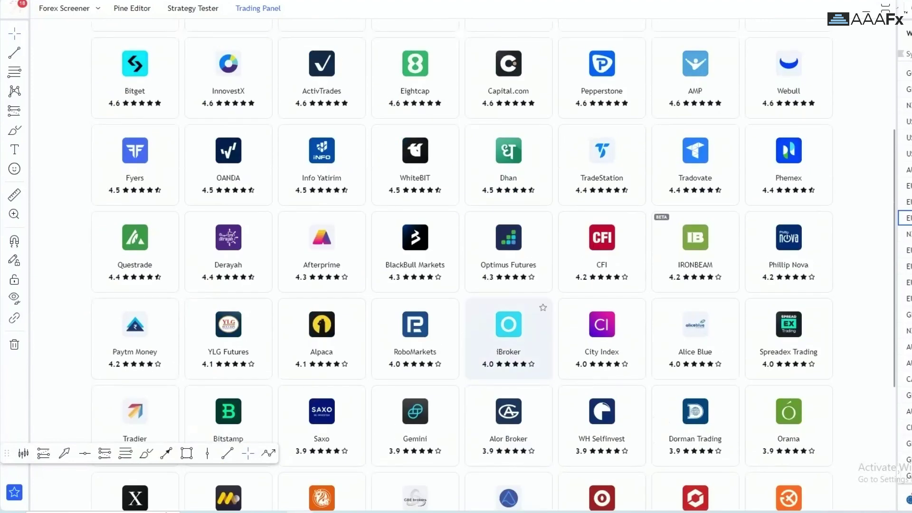
scroll(508, 314, up, 4)
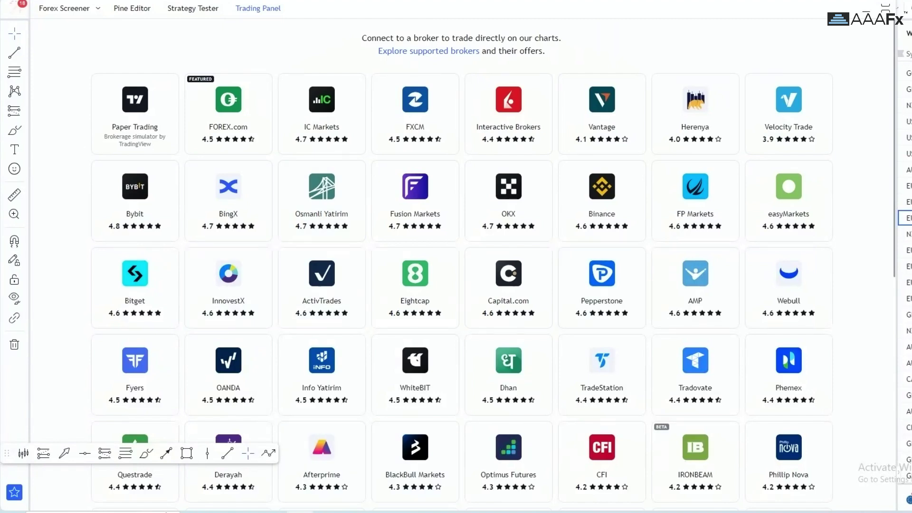
scroll(508, 280, down, 8)
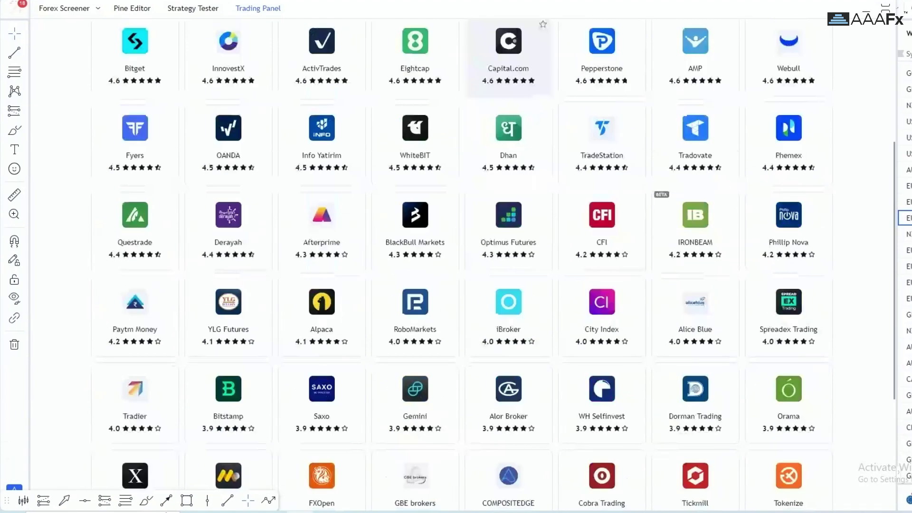
scroll(693, 333, up, 8)
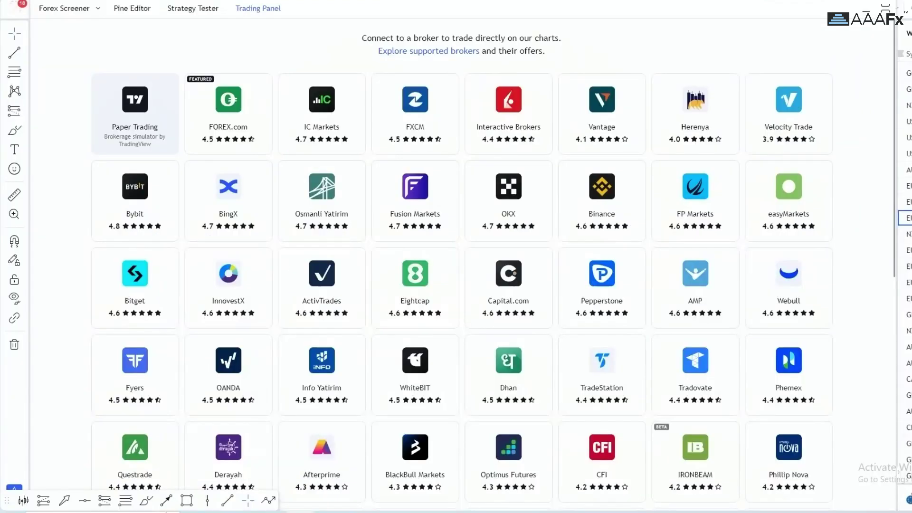
Connect to the Paper Trading simulator and collapse its account panel to return to the chart
click(135, 112)
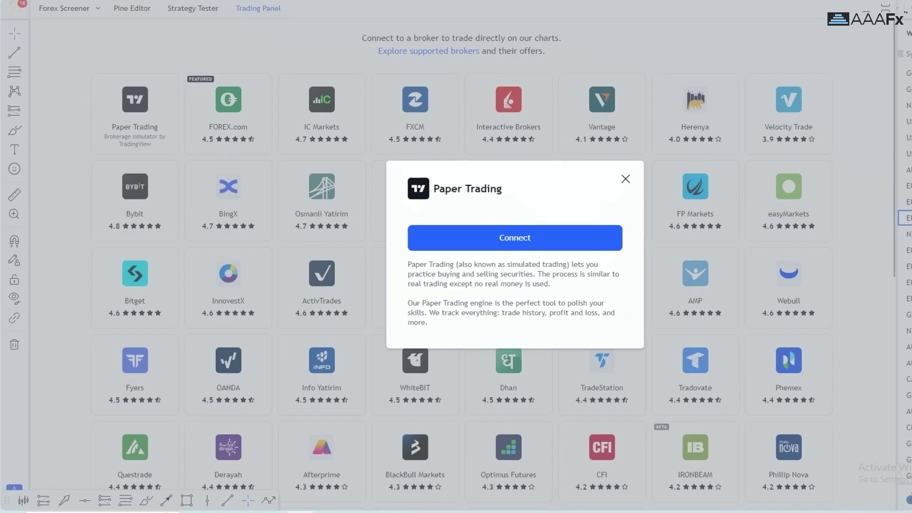
click(514, 238)
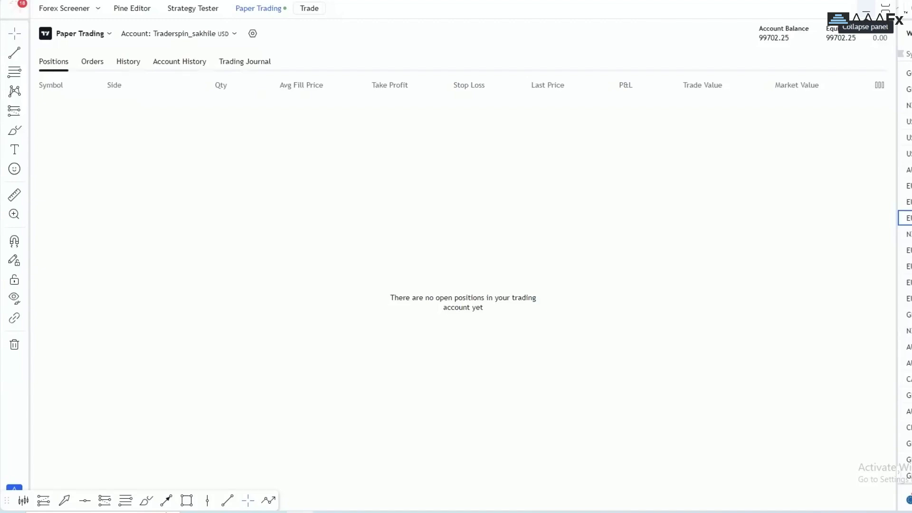
click(866, 10)
Examine the latest EURCAD candles and the trade markers on the chart
scroll(641, 138, right, 10)
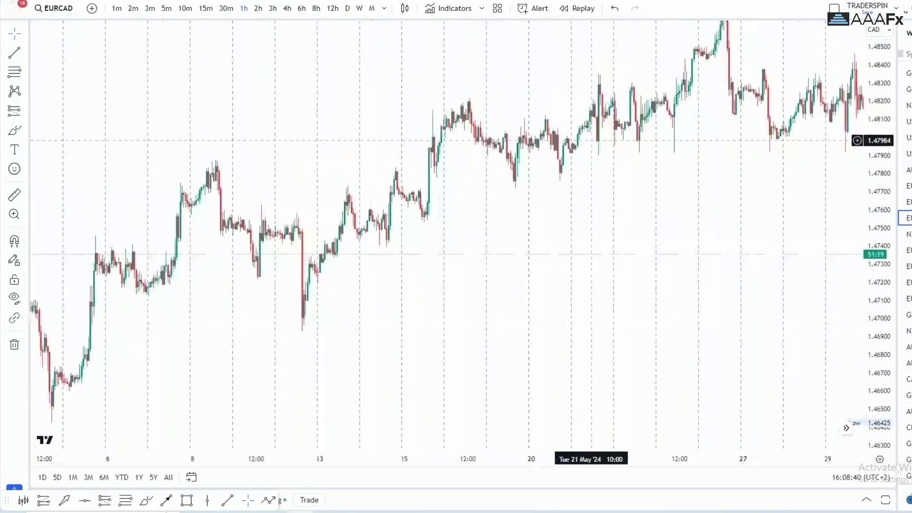
scroll(538, 210, right, 10)
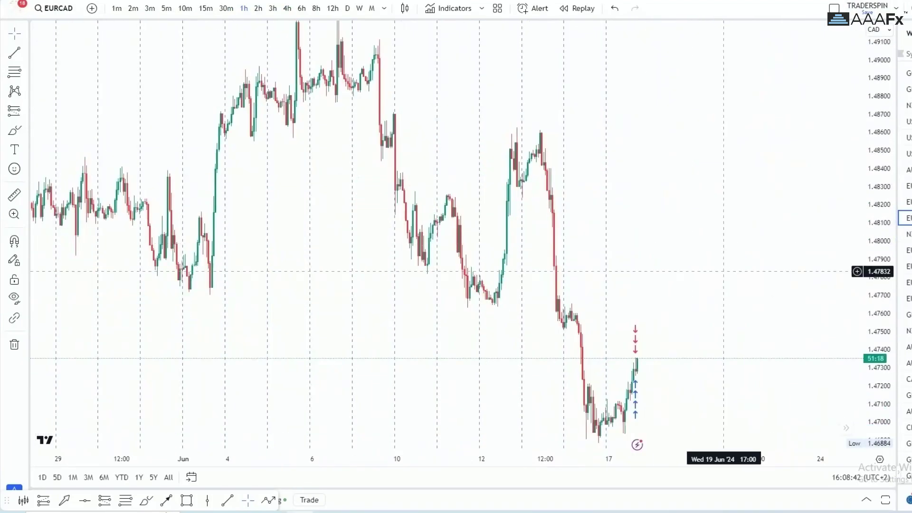
drag(751, 163, 757, 203)
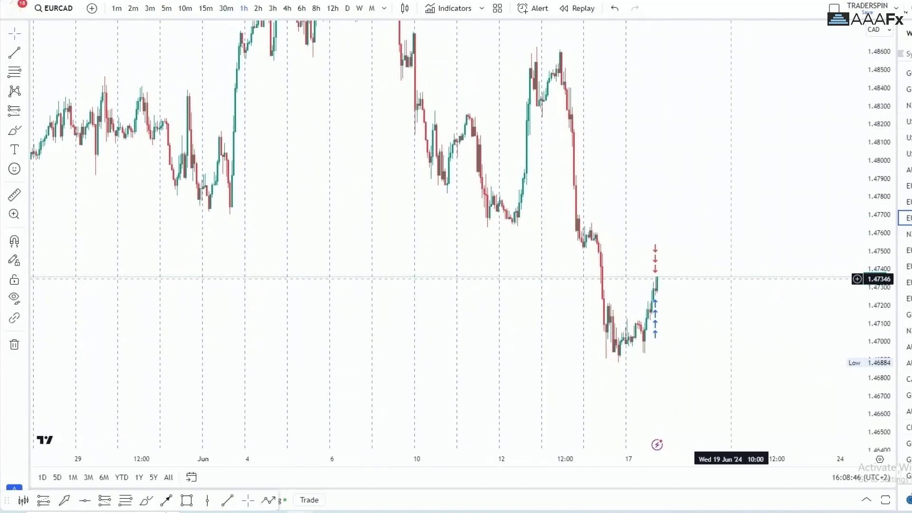
drag(389, 265, 504, 325)
drag(434, 131, 487, 218)
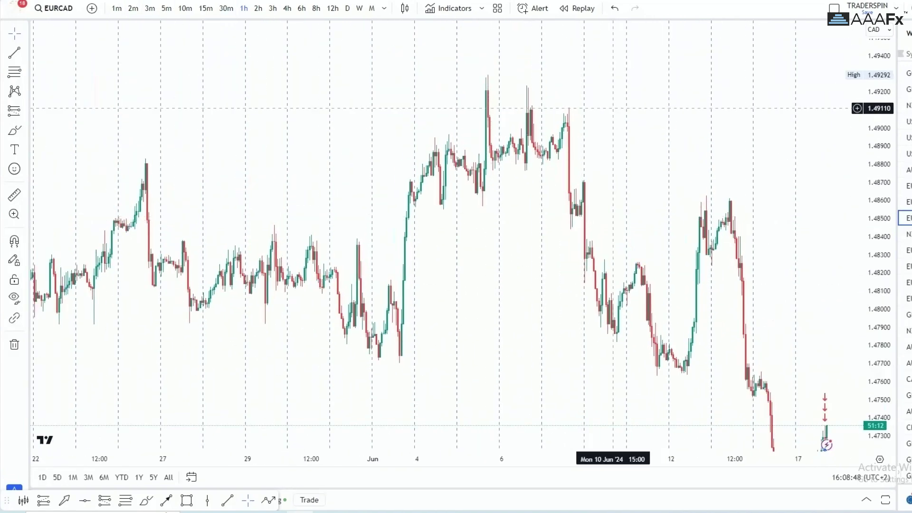
drag(722, 171, 552, 154)
drag(527, 185, 598, 121)
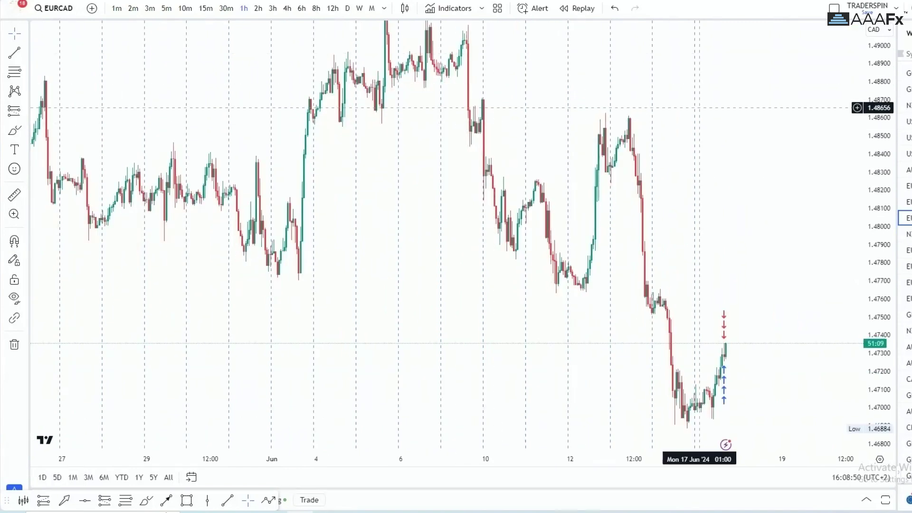
drag(397, 262, 400, 244)
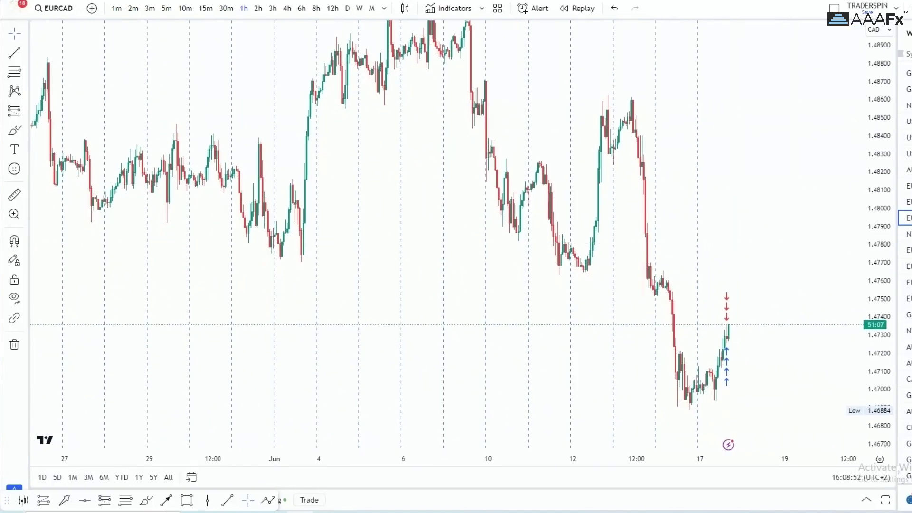
Open the EURCAD paper-trading order ticket, undock it as a floating window over the chart, and close it
drag(6, 499, 44, 361)
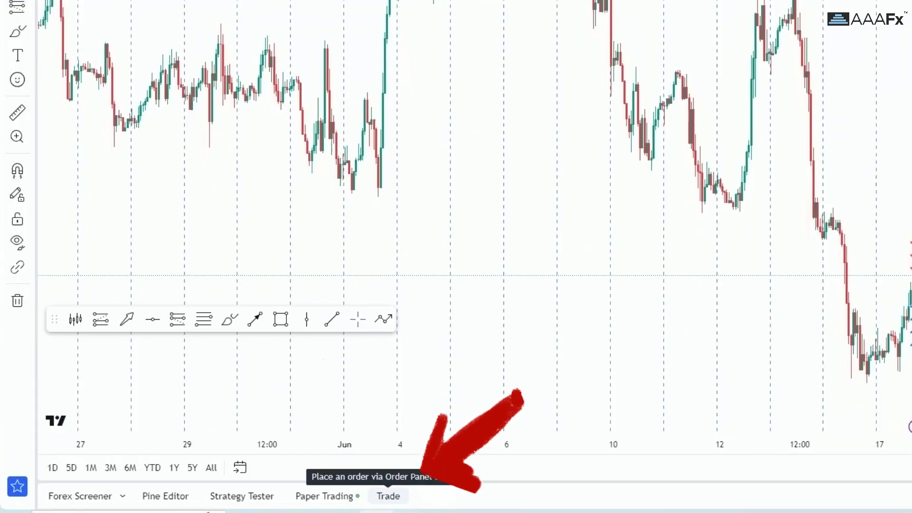
click(388, 496)
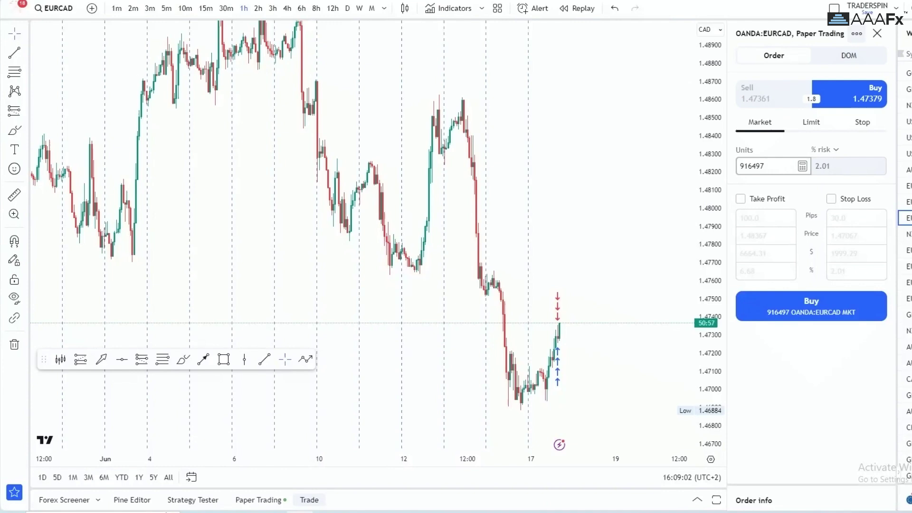
click(857, 33)
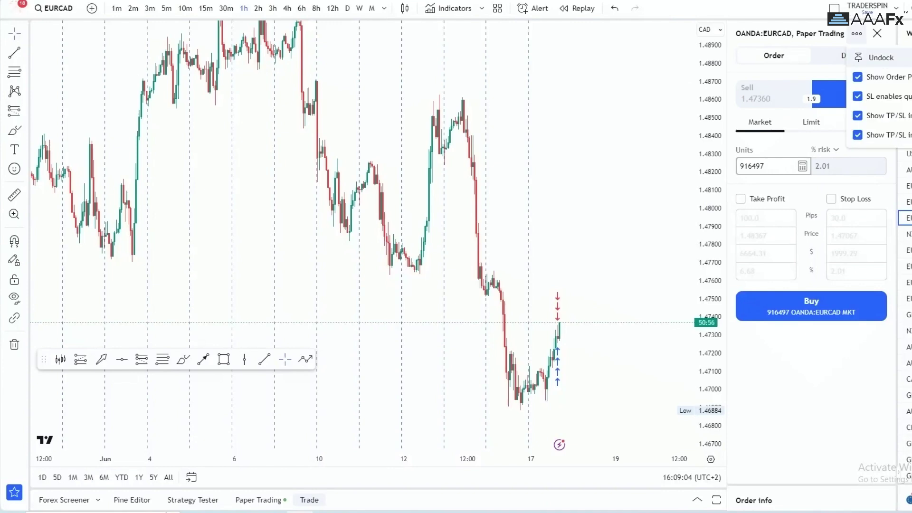
click(873, 58)
drag(475, 128, 391, 108)
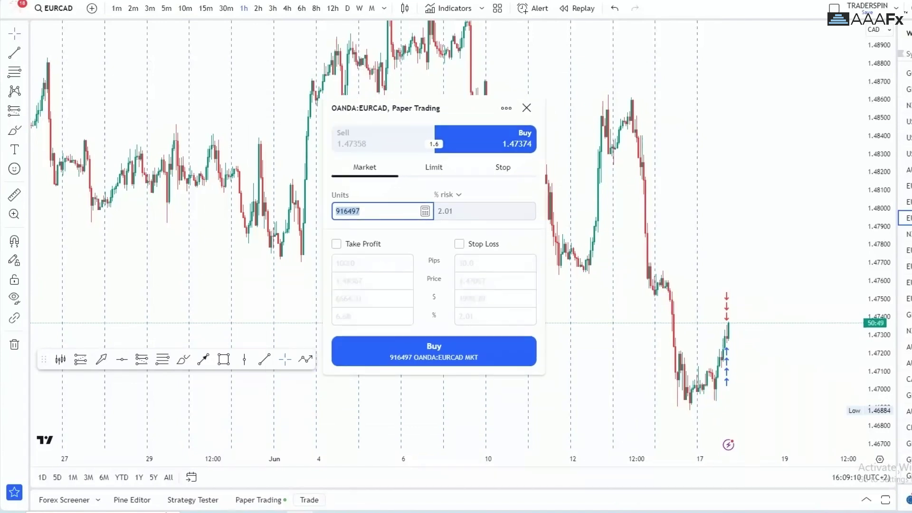
click(526, 108)
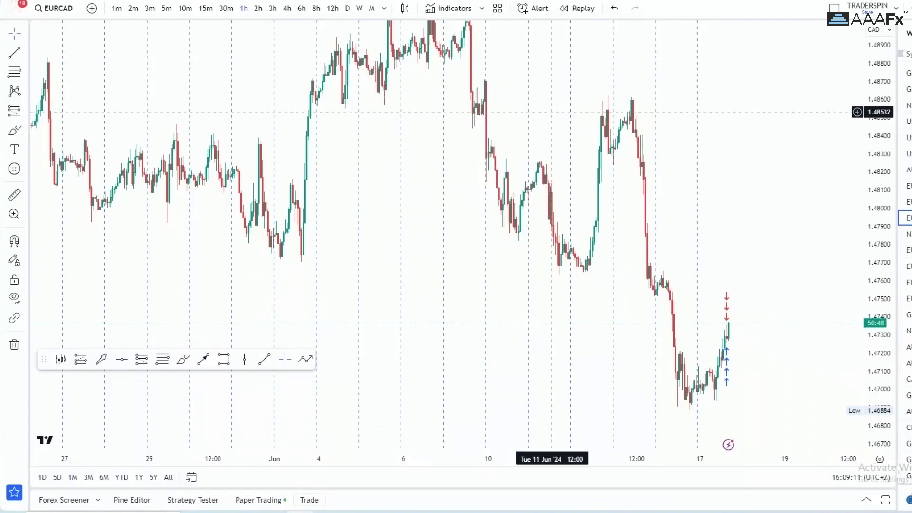
Open a new EURCAD order ticket from the chart and close it, and check the Paper Trading account's open positions
right_click(576, 79)
mouse_move(648, 173)
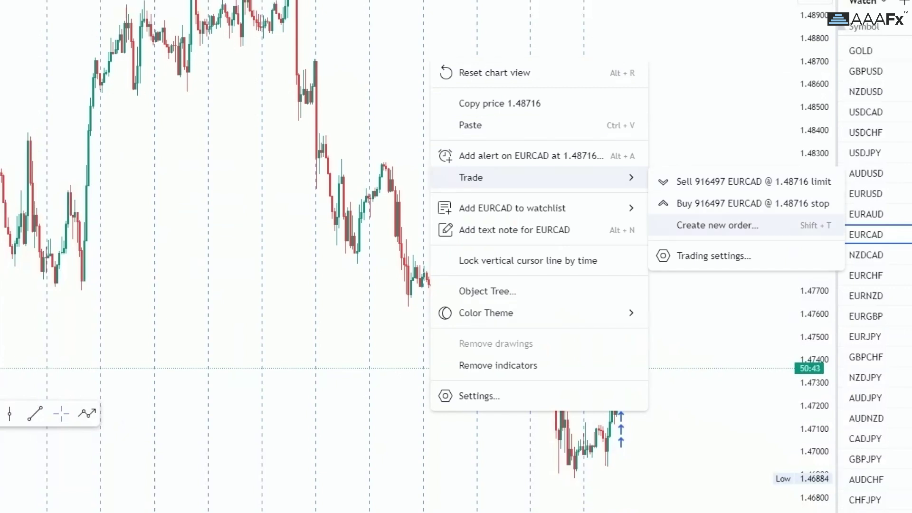
click(717, 225)
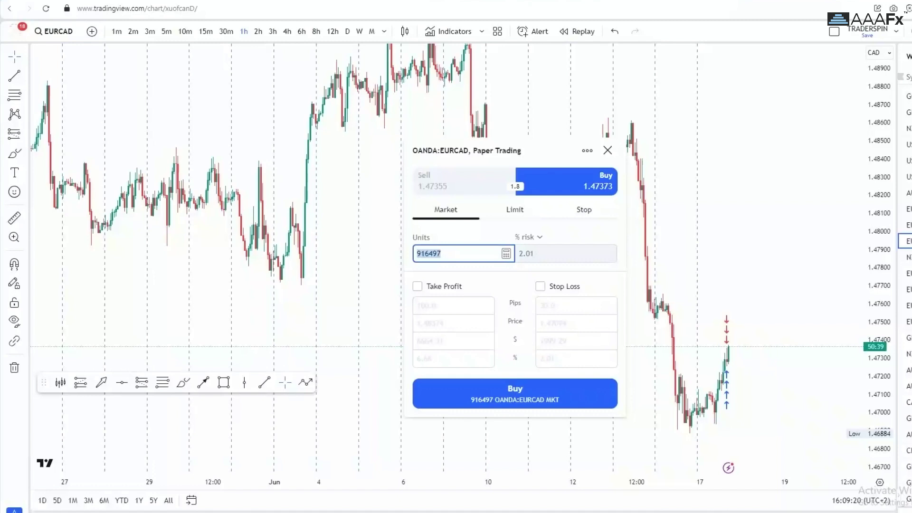
click(608, 150)
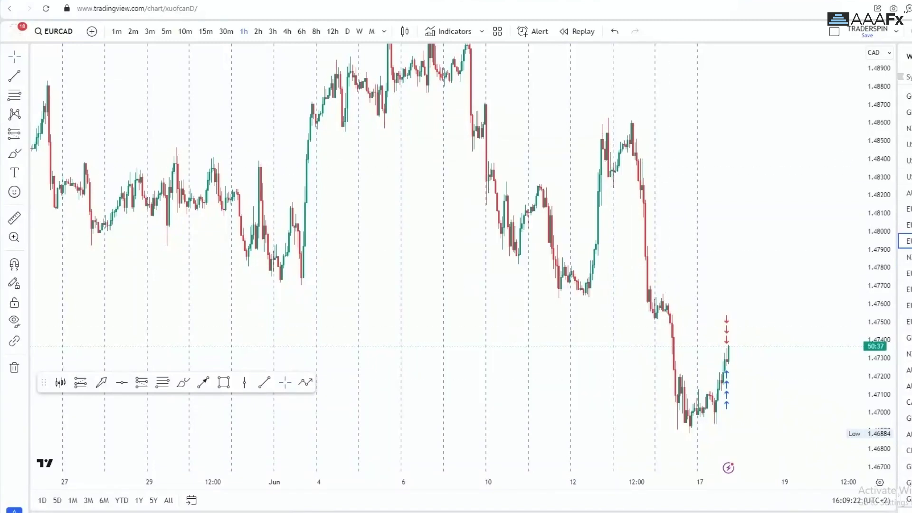
click(260, 506)
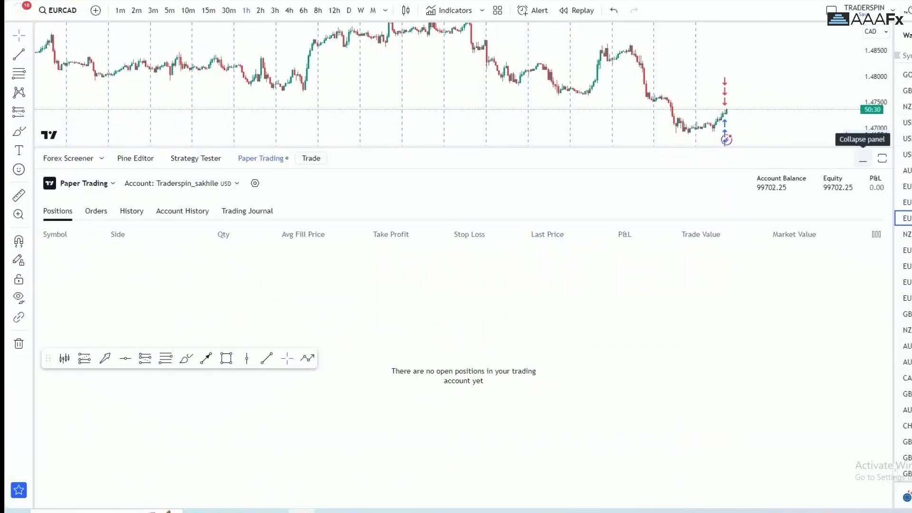
click(863, 160)
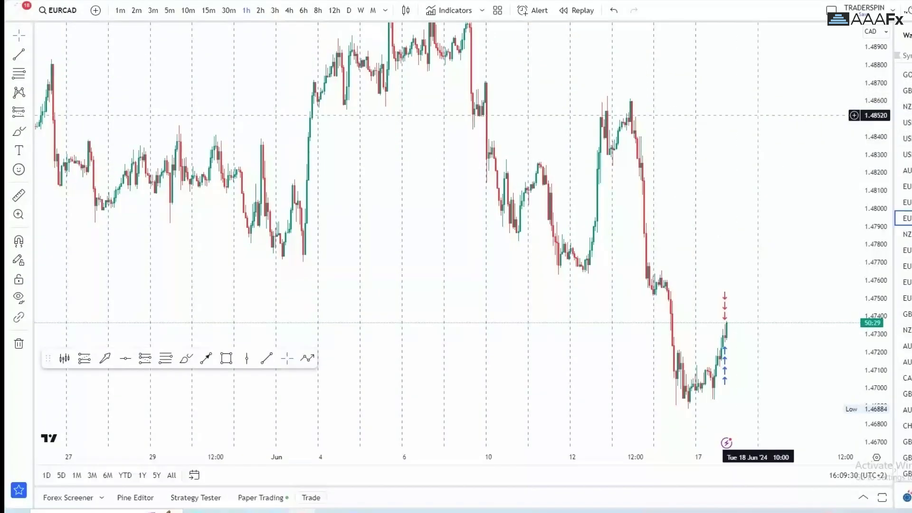
Draw a thin rectangle zone just below the recent low, about 1.4684 to 1.4688, extending past the latest candles
drag(760, 256, 686, 187)
scroll(707, 209, up, 2)
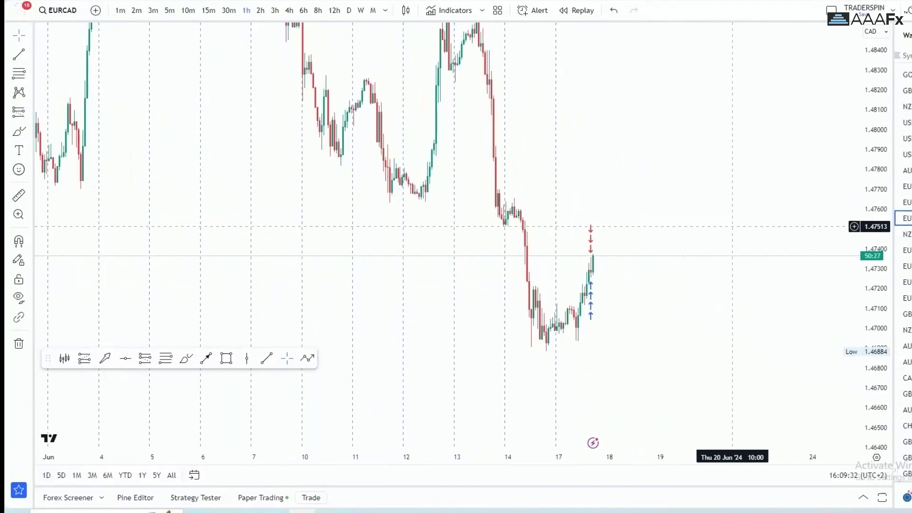
drag(873, 142, 874, 159)
drag(694, 179, 685, 177)
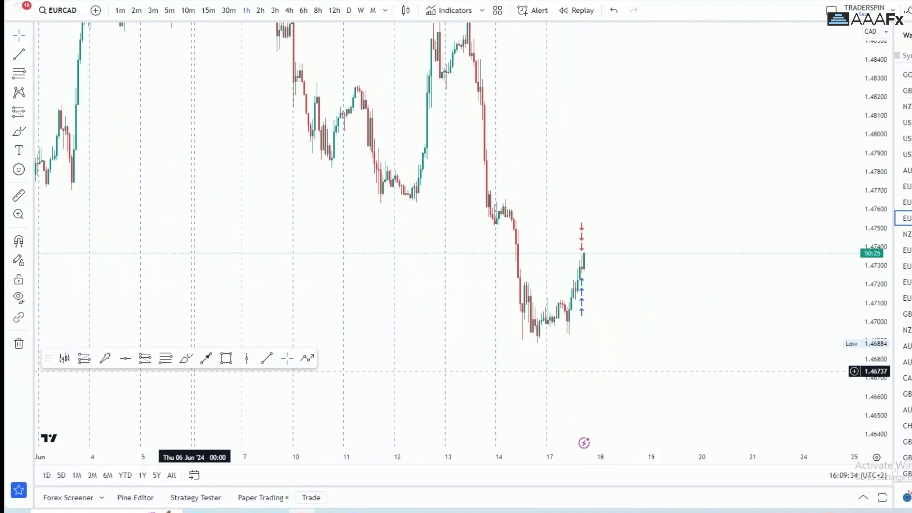
click(226, 358)
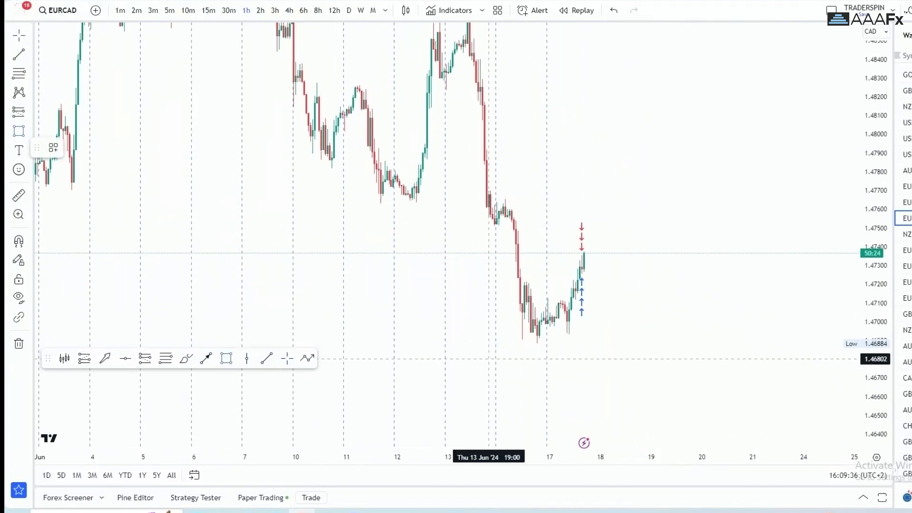
drag(463, 343, 712, 351)
click(724, 249)
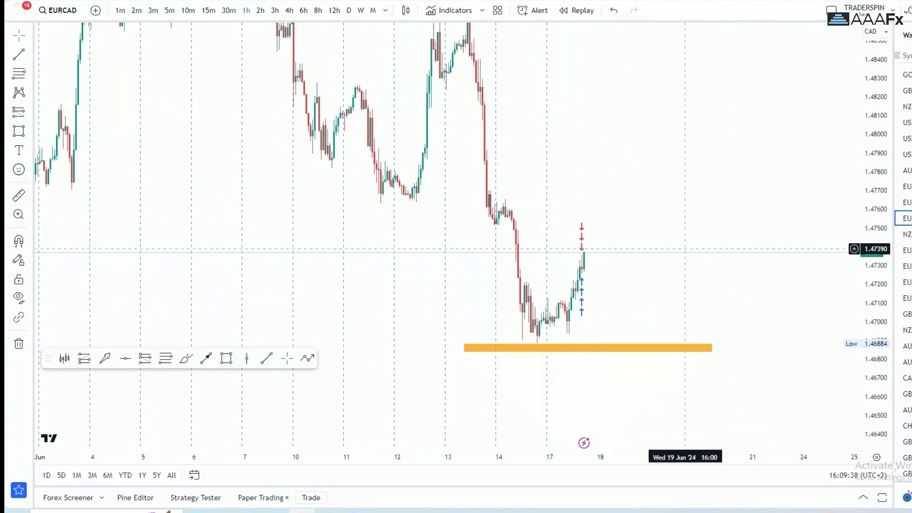
Draw a second thin rectangle zone above the current price, at about 1.4834 to 1.4839
drag(683, 250, 656, 266)
click(226, 358)
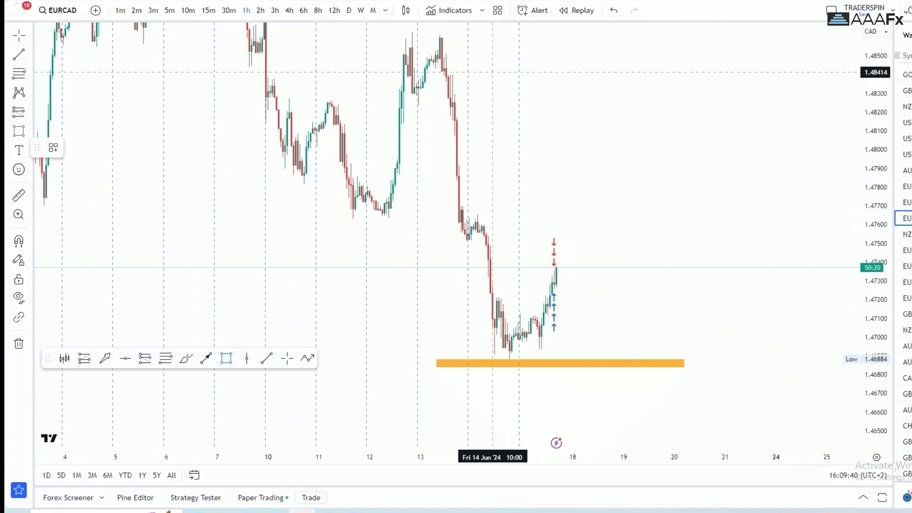
key(alt+shift+r)
mouse_move(488, 77)
mouse_down()
mouse_move(703, 95)
mouse_move(708, 86)
mouse_up()
click(709, 102)
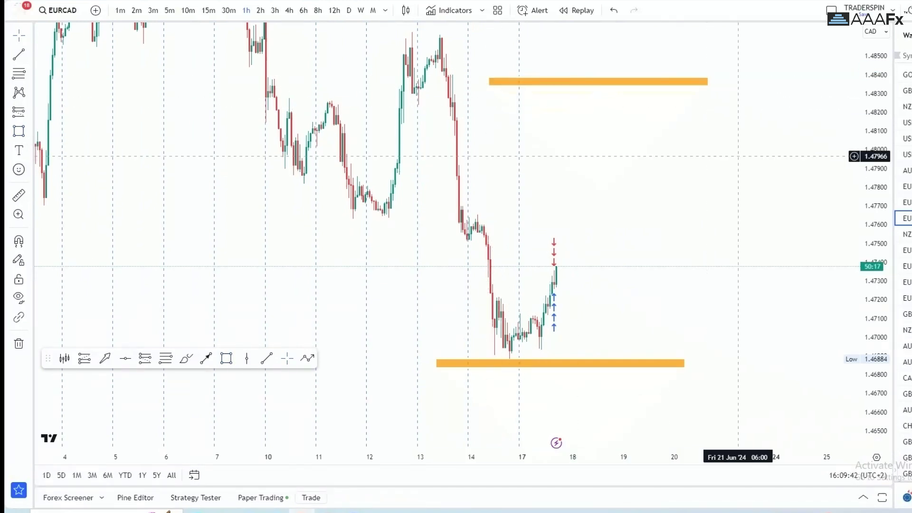
Measure the distance from the lower rectangle zone up to the current price, and clear the measurement
drag(679, 254, 658, 246)
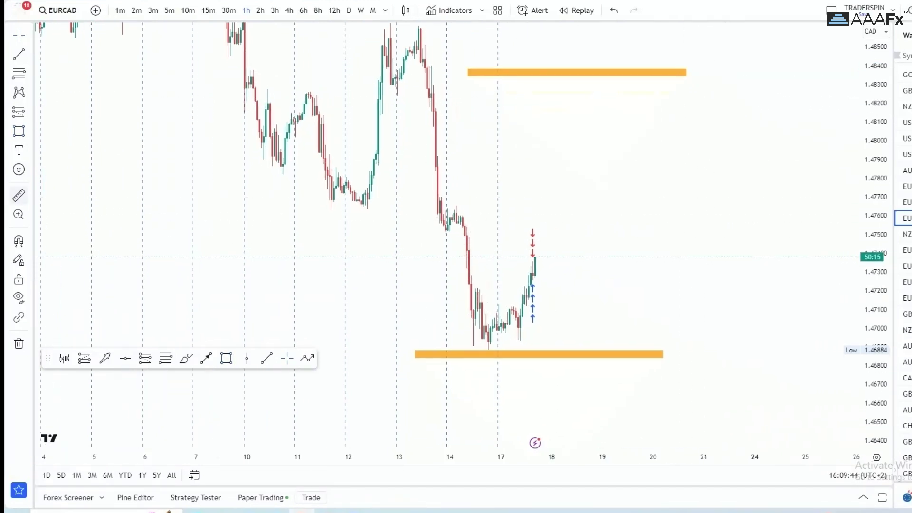
click(508, 351)
shift+click(516, 352)
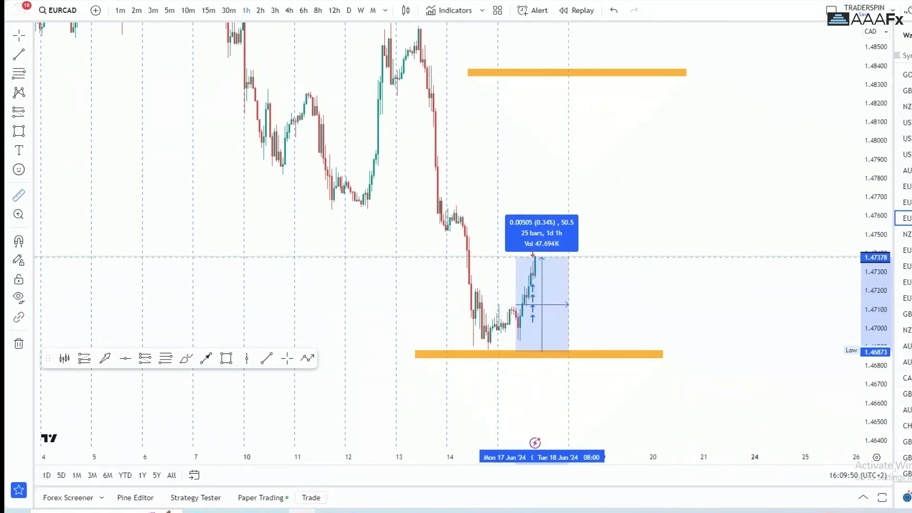
click(568, 257)
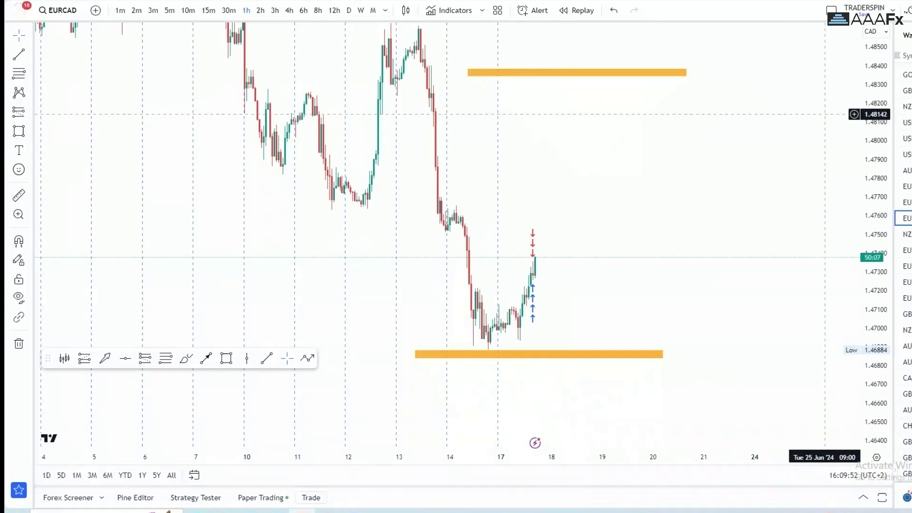
Create a new EURCAD paper-trading order from the chart and enable both Take Profit and Stop Loss
right_click(763, 81)
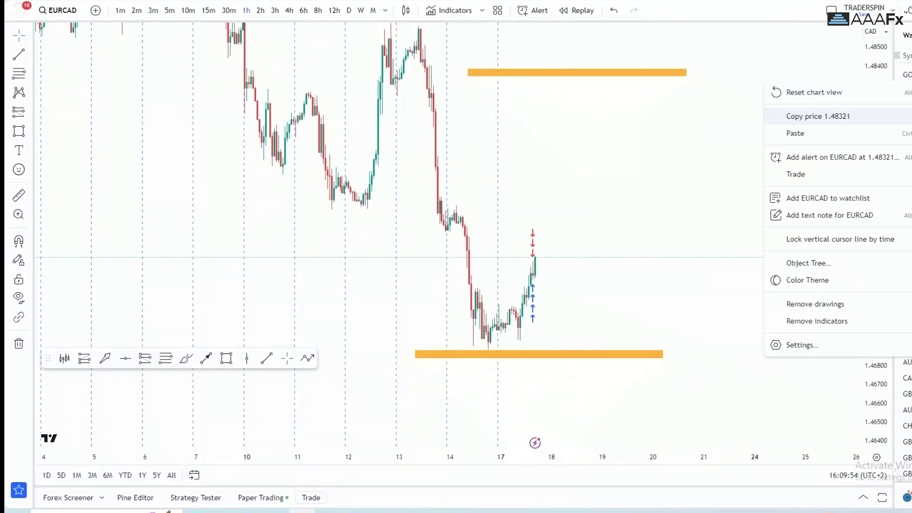
mouse_move(802, 174)
click(664, 212)
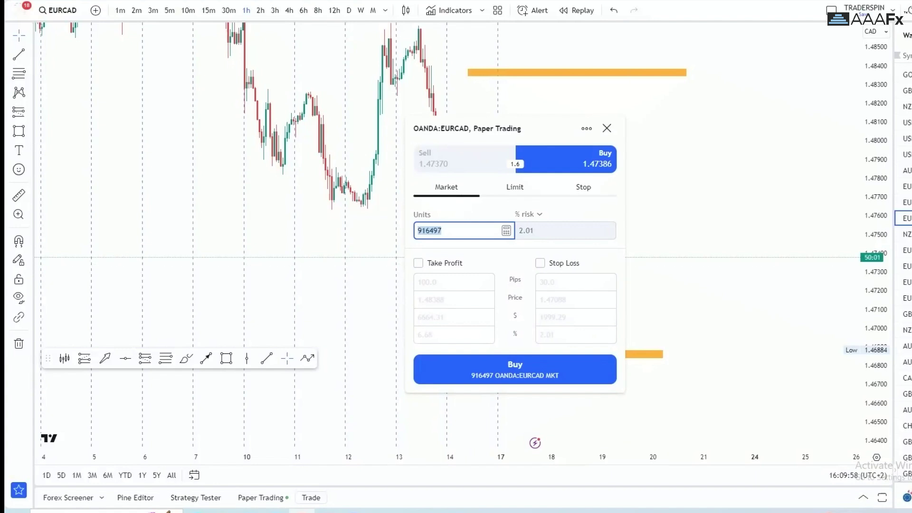
click(418, 263)
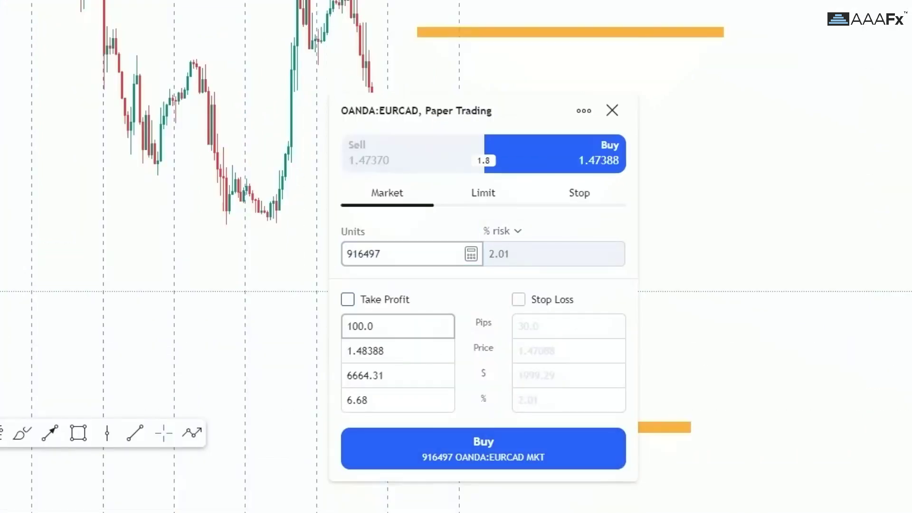
click(518, 299)
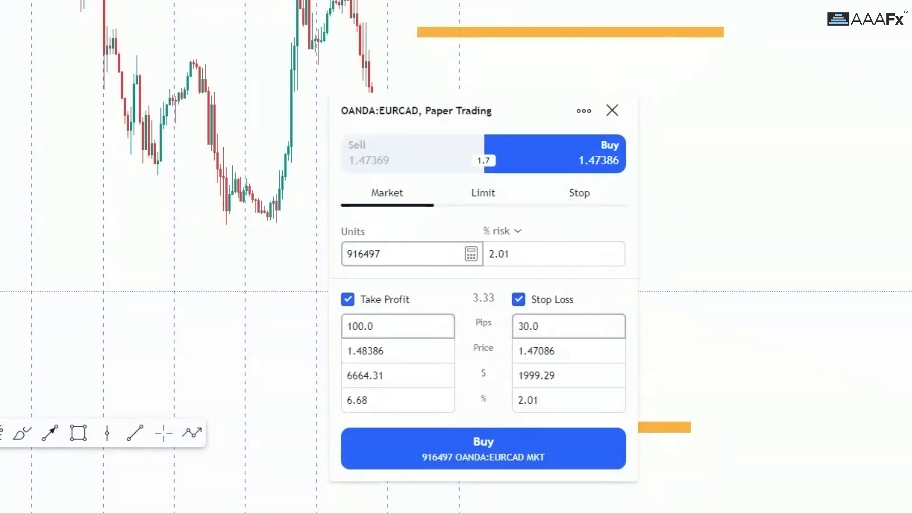
Review the order ticket's display options and set the stop loss to 50 pips
click(583, 110)
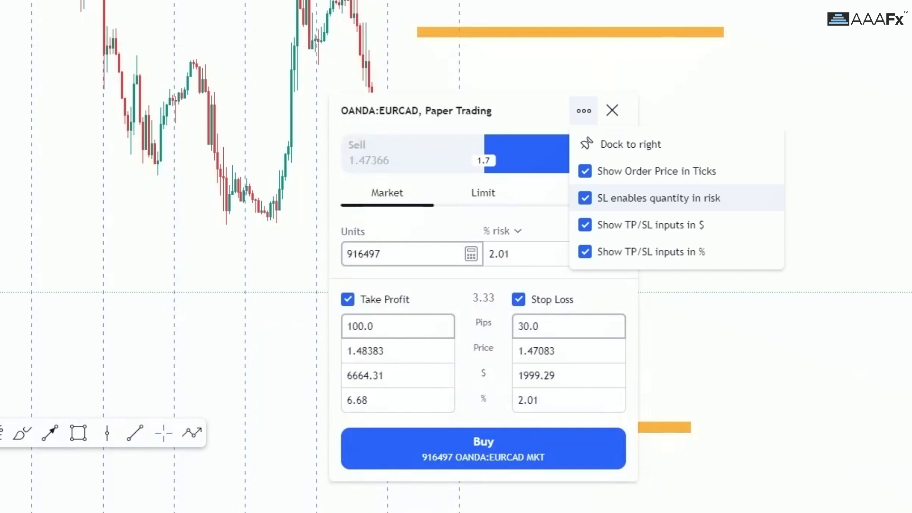
key(Escape)
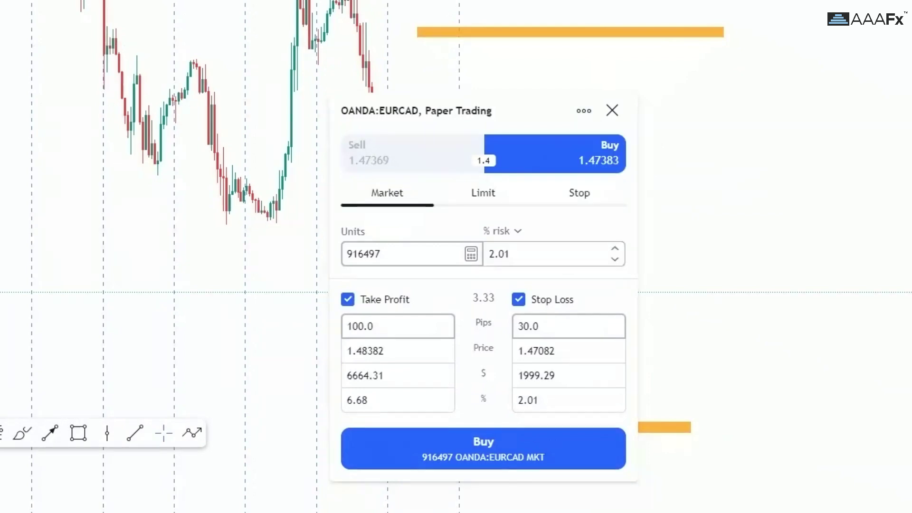
double_click(538, 327)
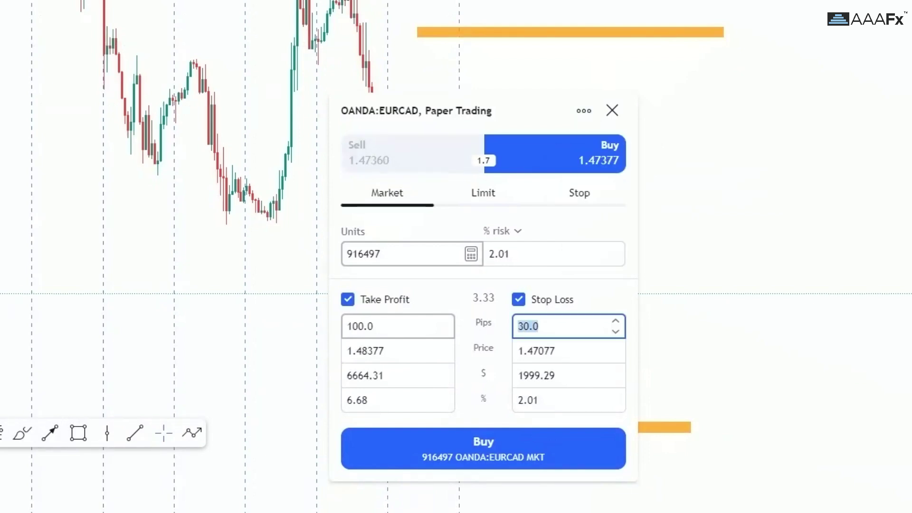
text(50)
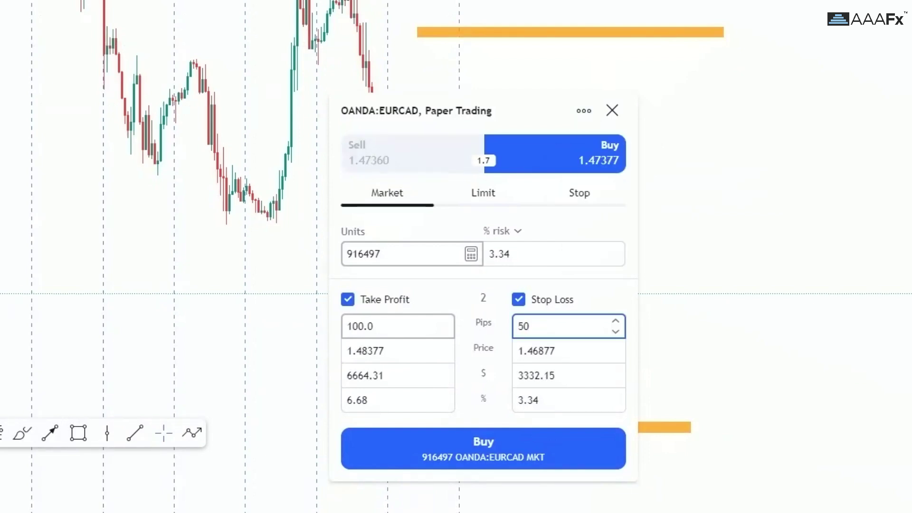
click(143, 201)
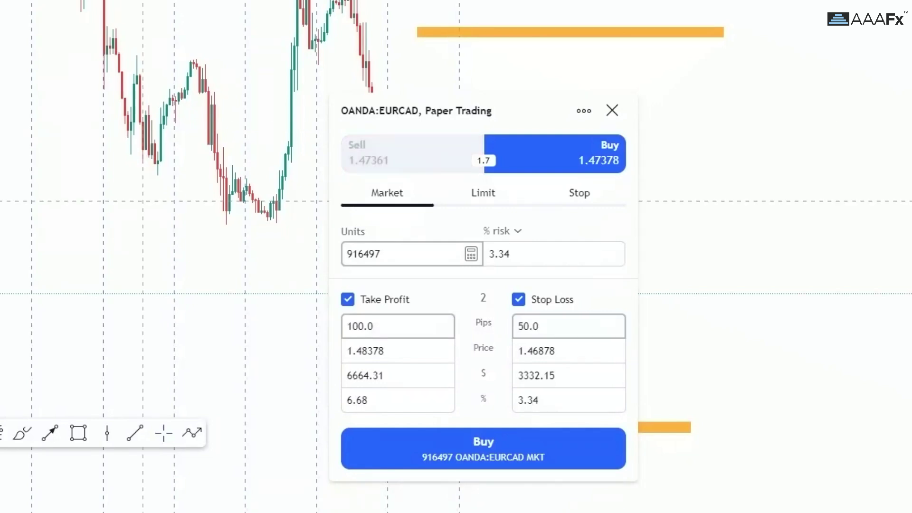
Measure the distance from the current price up to the upper rectangle zone, and clear the measurement
shift+click(712, 294)
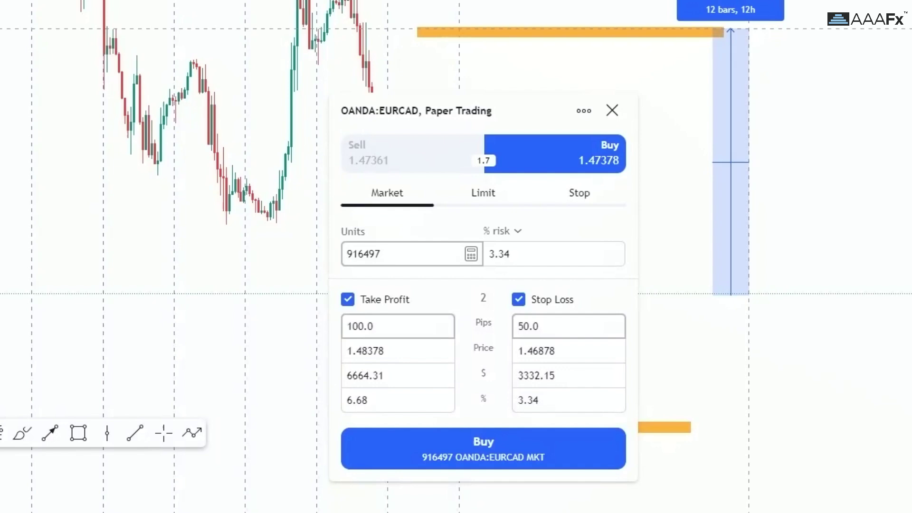
click(380, 327)
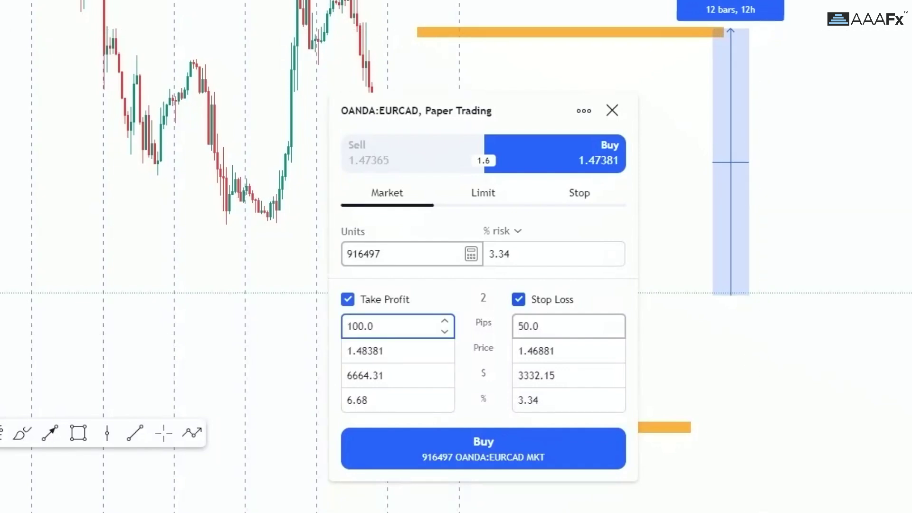
click(665, 19)
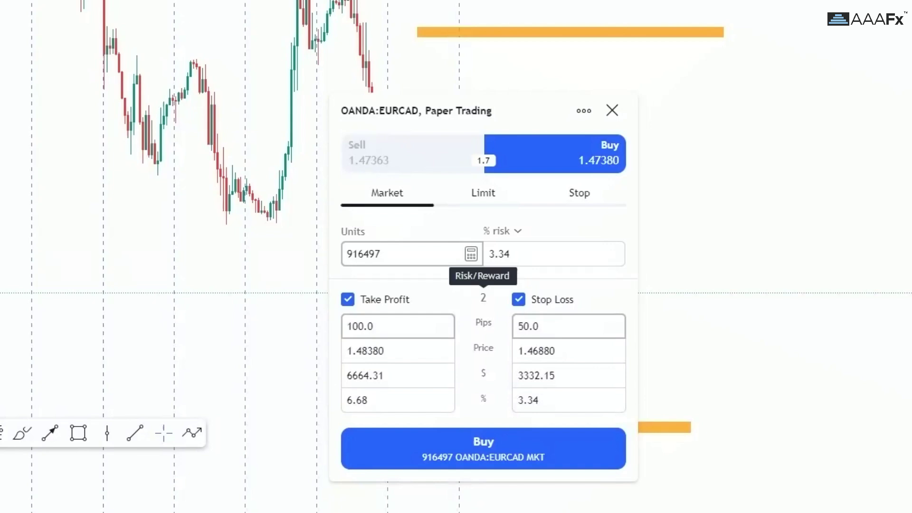
Try a stop loss of 25 pips on the EURCAD order to compare the risk/reward ratio
click(542, 326)
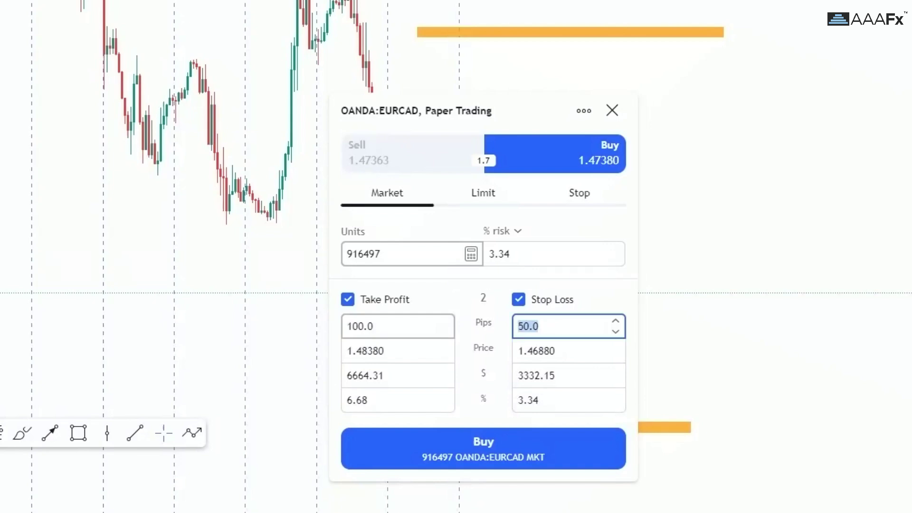
text(25)
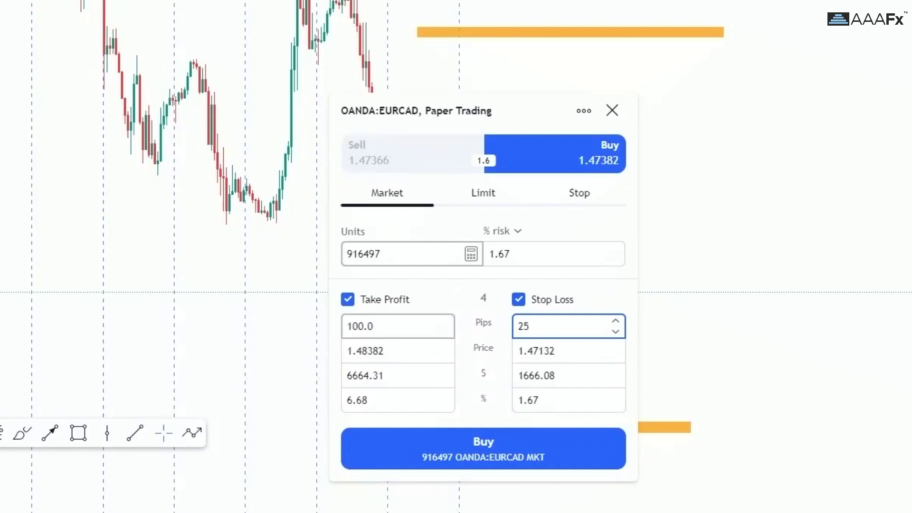
key(Return)
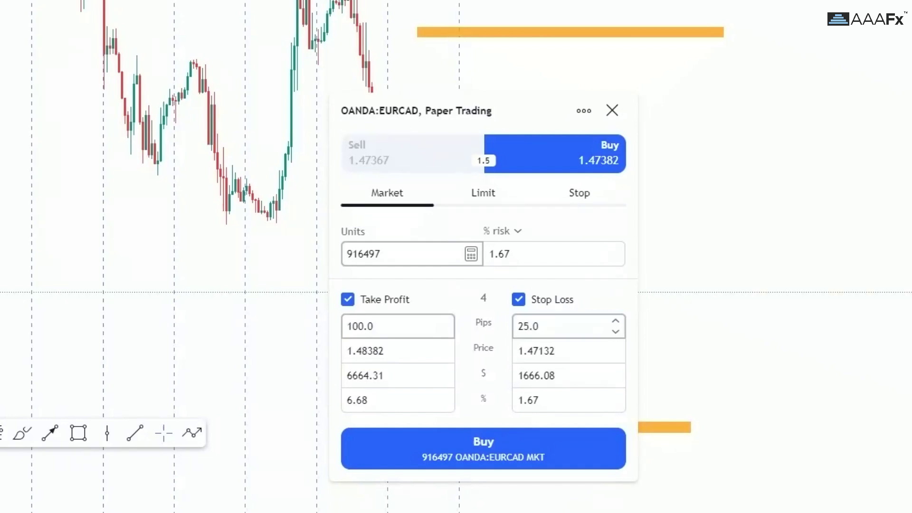
Set the EURCAD order's stop loss to 50 pips
click(541, 326)
text(40)
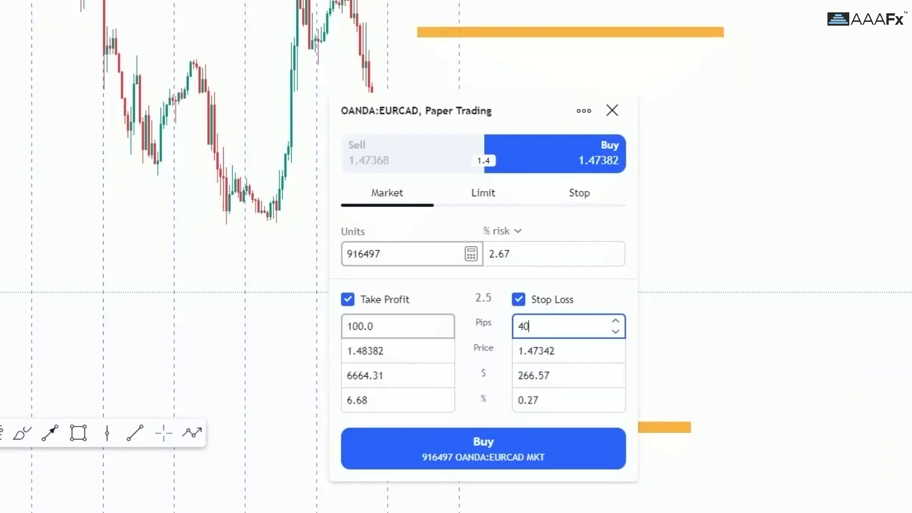
key(BackSpace)
key(BackSpace)
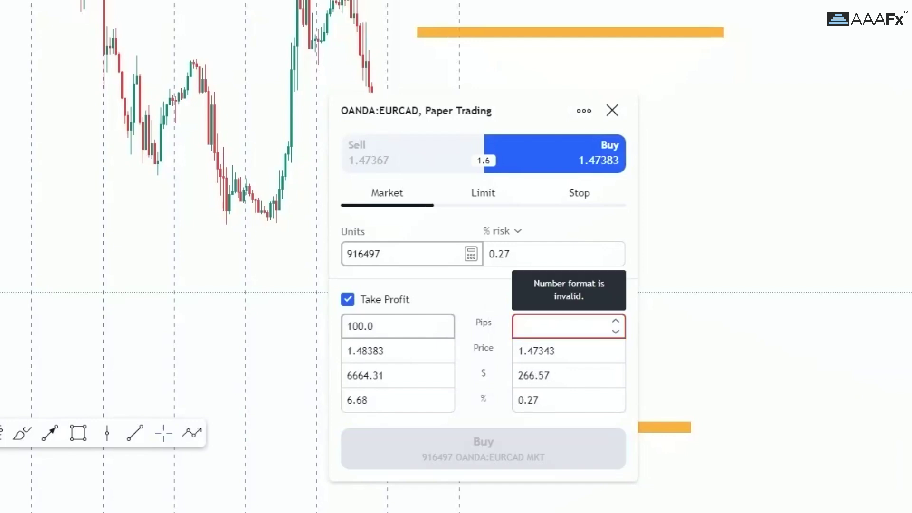
text(50)
key(Return)
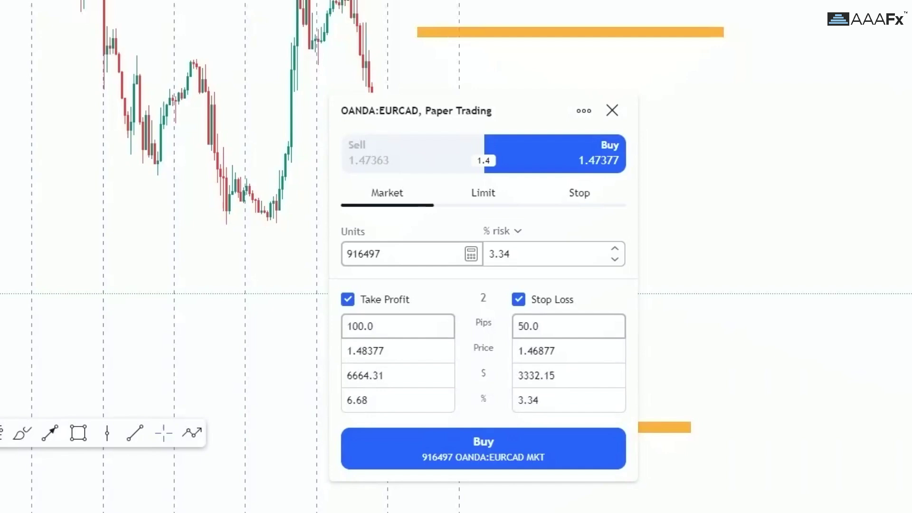
Keep % risk as the EURCAD order's quantity input type and set the risk to 1 %
click(380, 254)
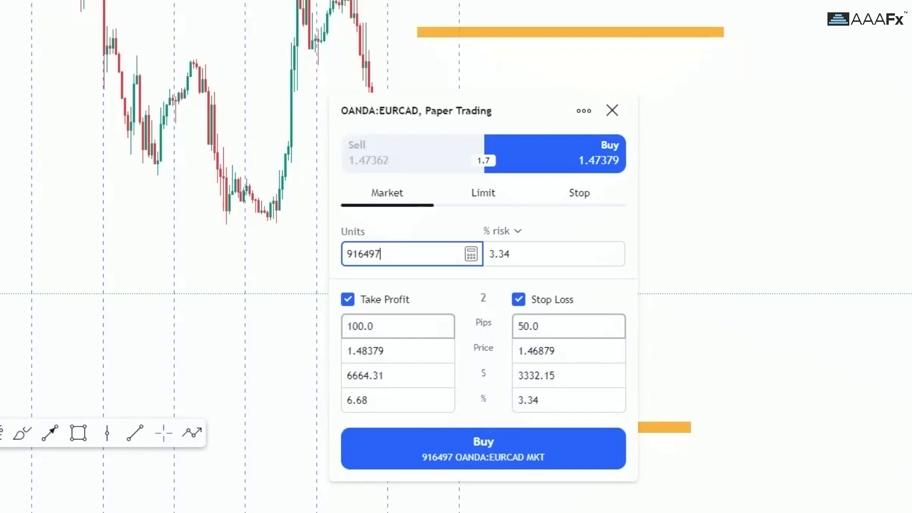
key(Return)
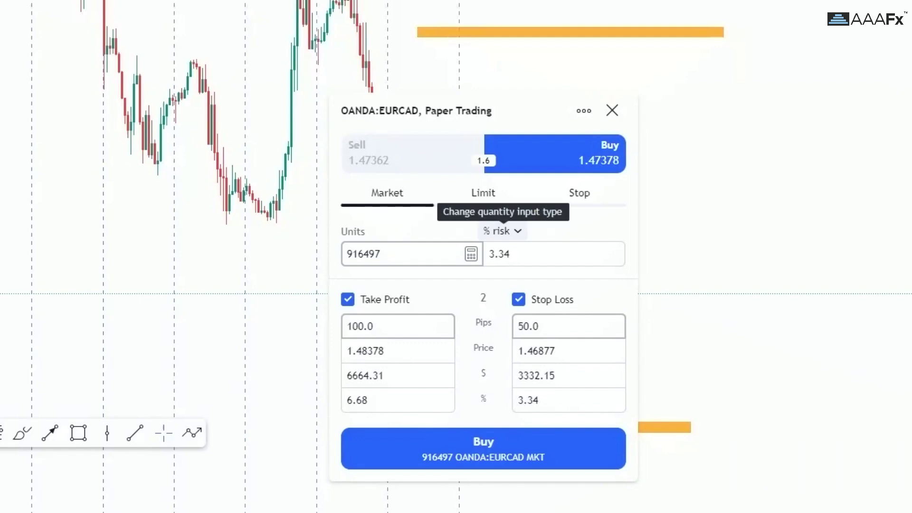
double_click(511, 254)
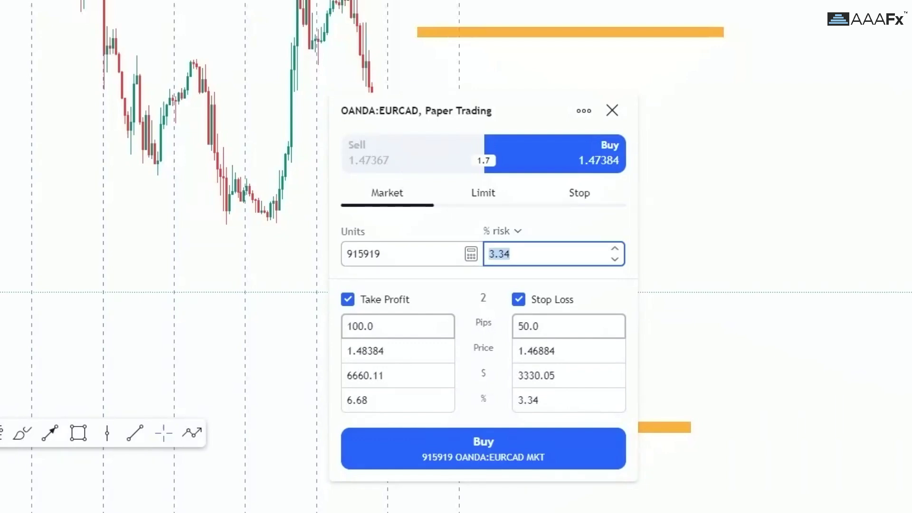
key(BackSpace)
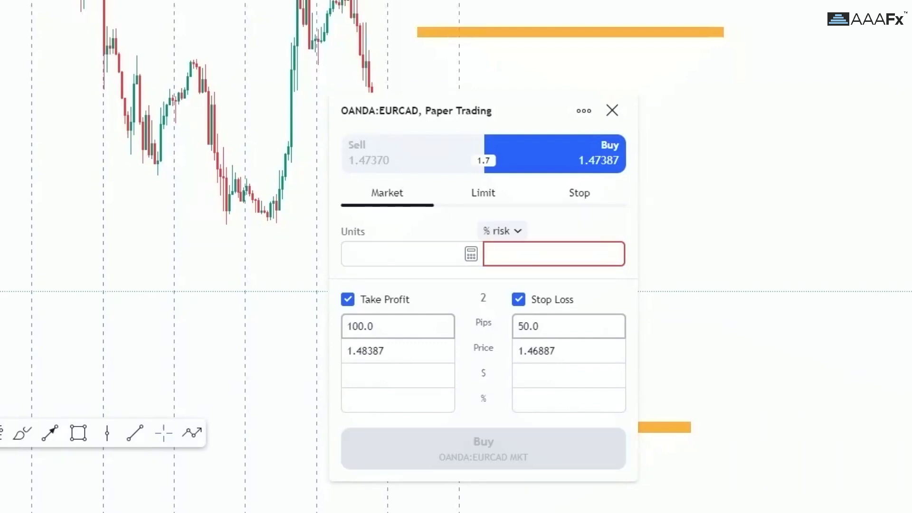
click(501, 231)
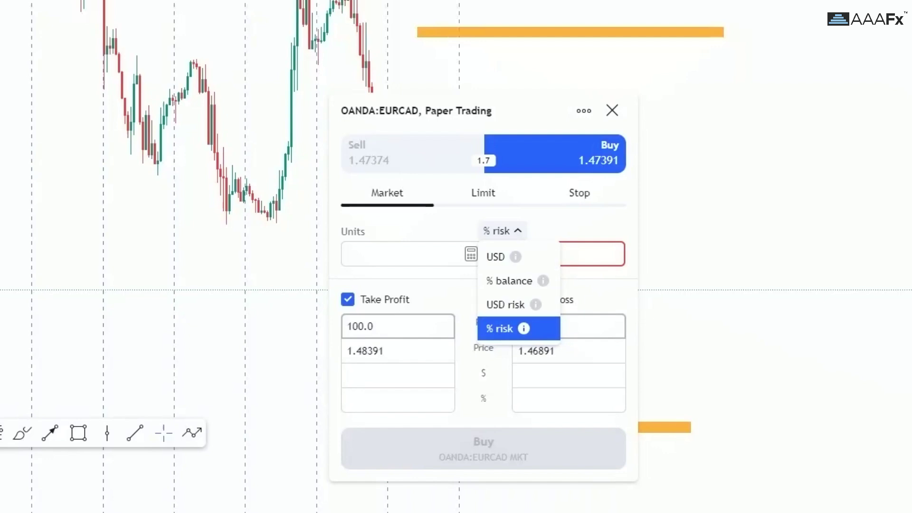
click(518, 328)
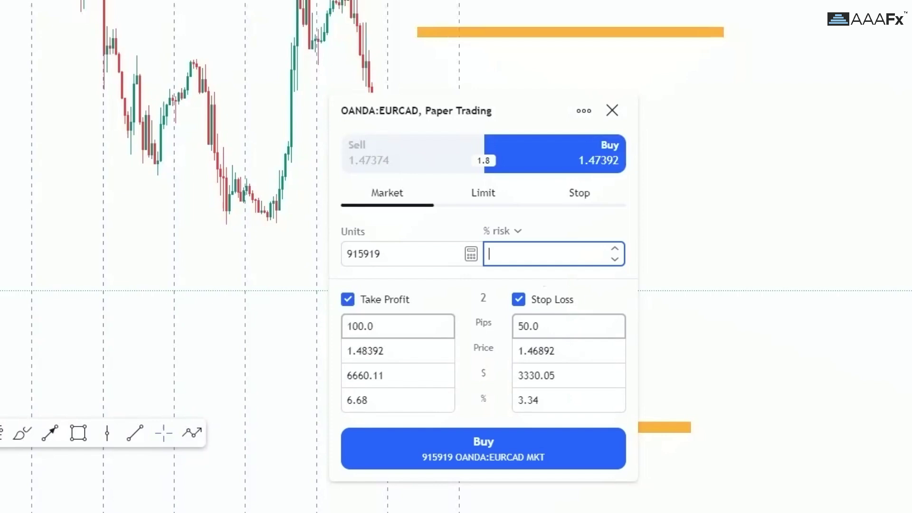
text(12)
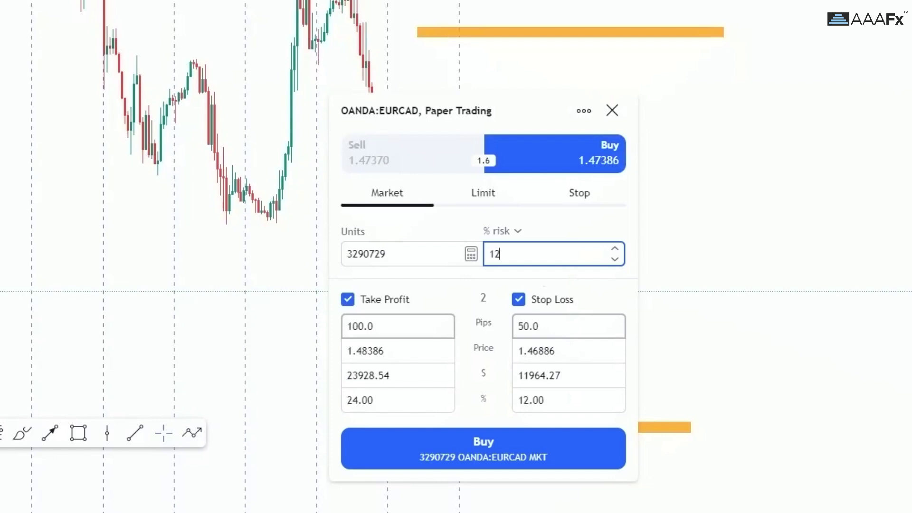
key(BackSpace)
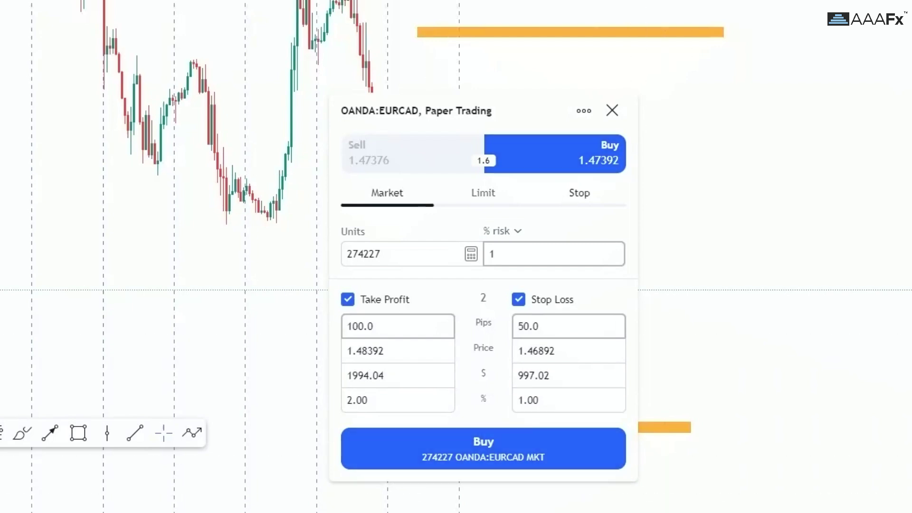
Compare the limit and stop order forms, return to the market order type and place the EURCAD buy order
click(483, 193)
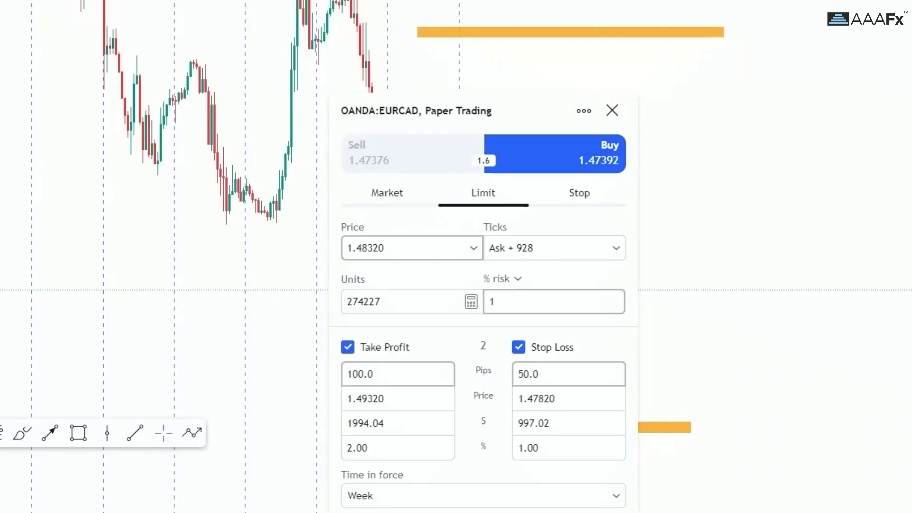
click(578, 193)
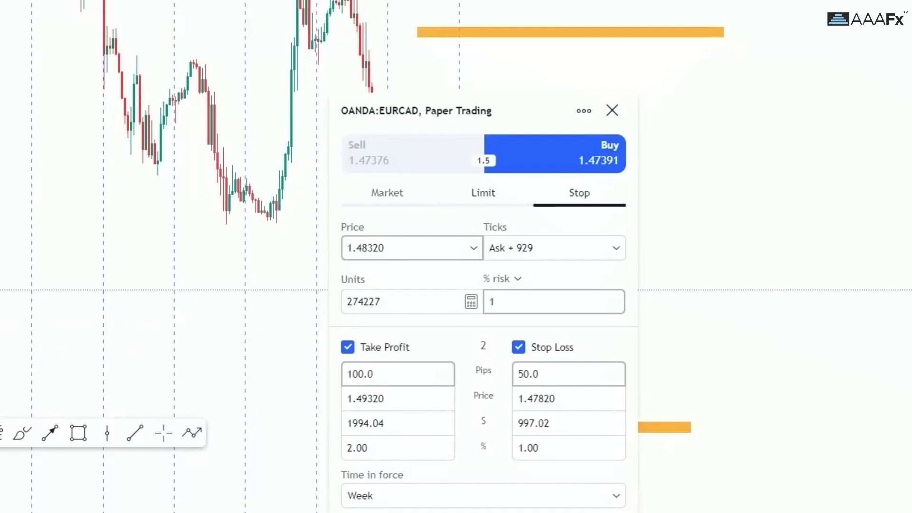
click(386, 193)
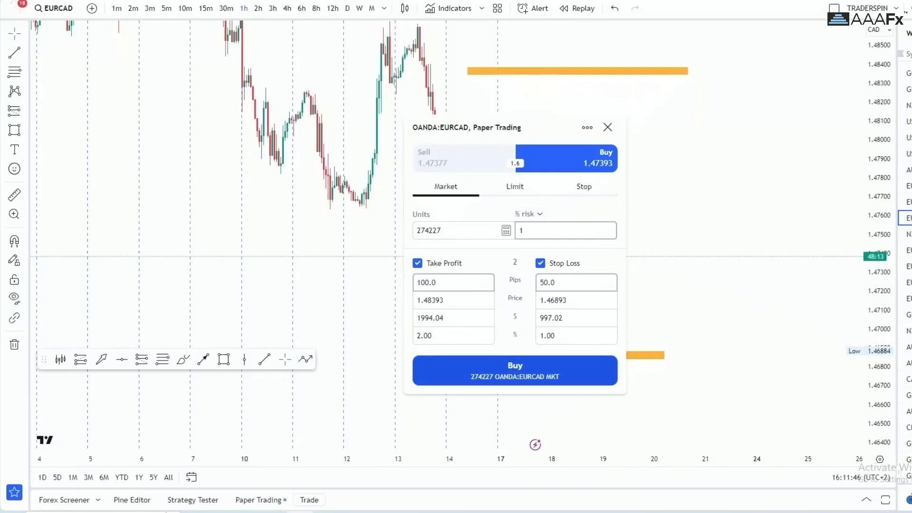
click(537, 372)
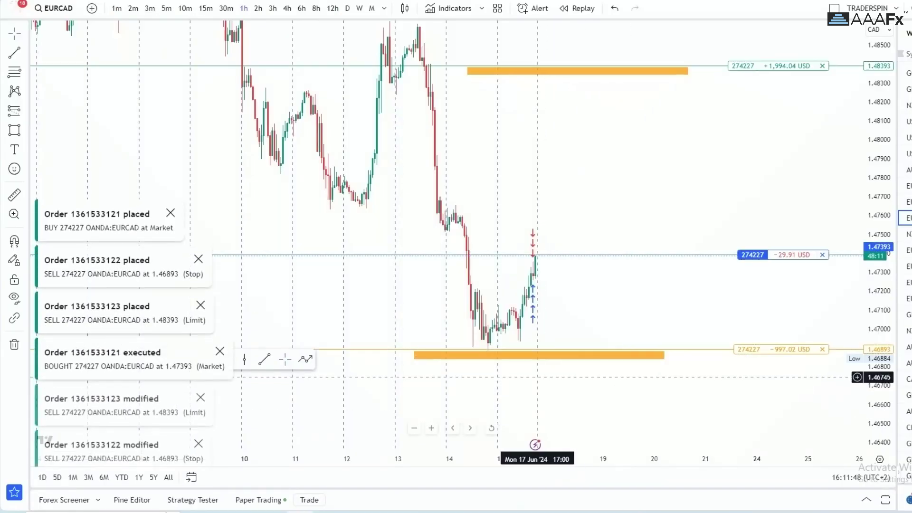
Move the floating drawing toolbar down to the chart's lower-left corner, clear of the lower price zone
drag(819, 182, 723, 171)
drag(877, 204, 878, 137)
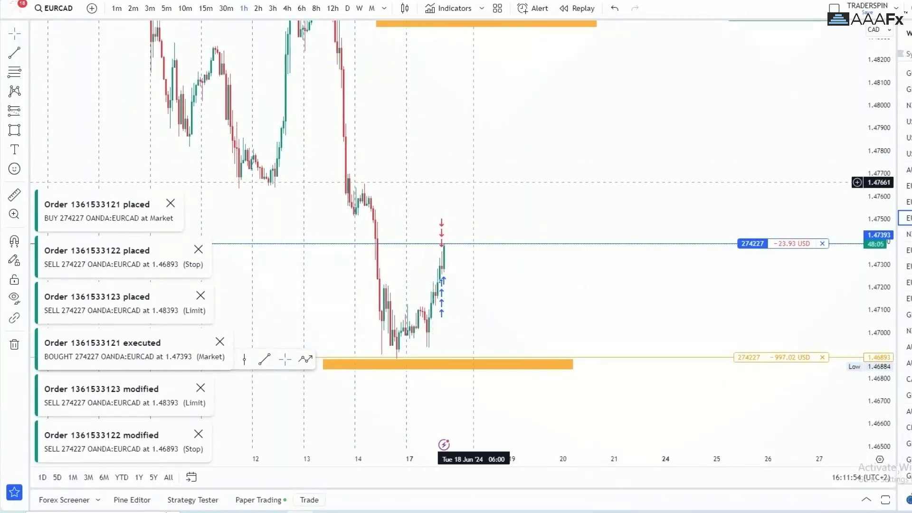
drag(740, 119, 696, 116)
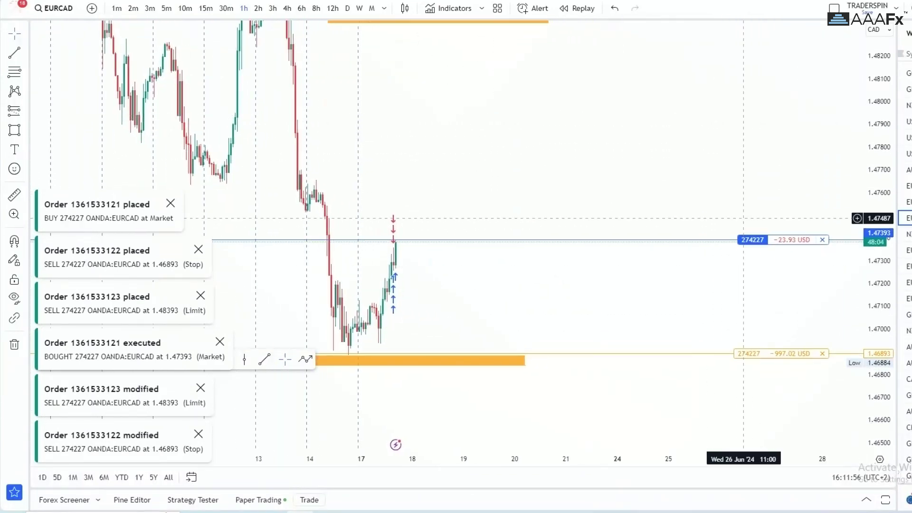
drag(683, 185, 691, 187)
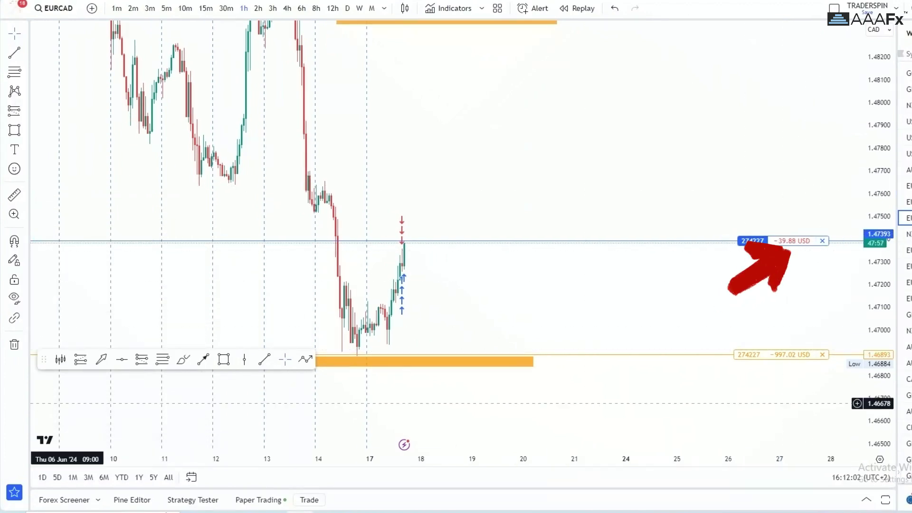
drag(44, 360, 6, 443)
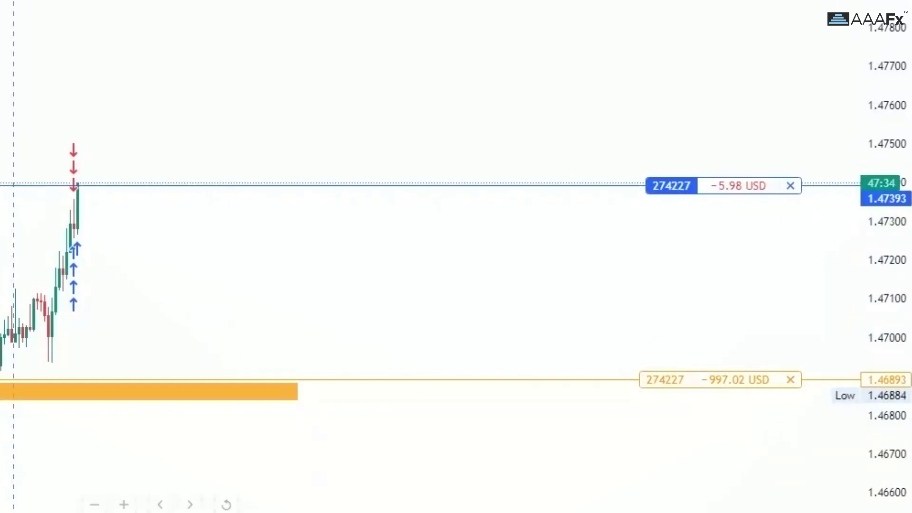
Review the open EURCAD position's details in the paper trading account and its take-profit and stop-loss lines on the chart
click(260, 495)
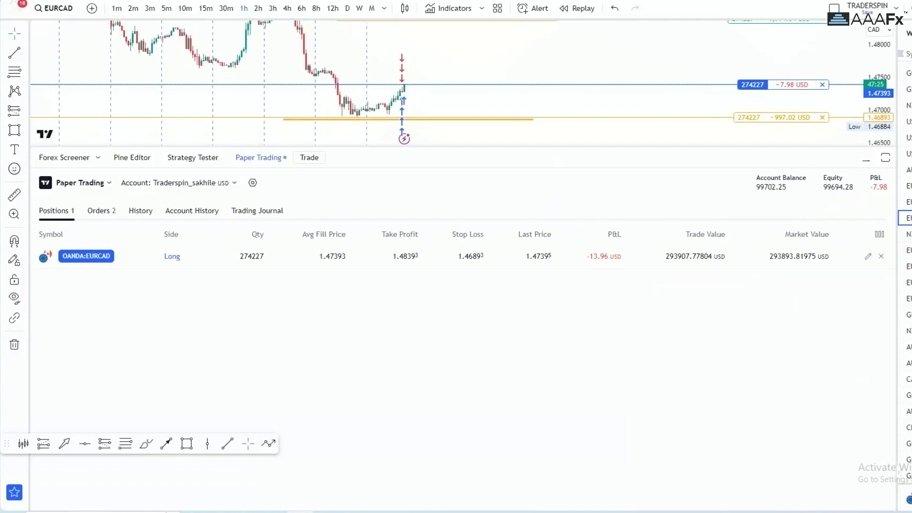
click(865, 160)
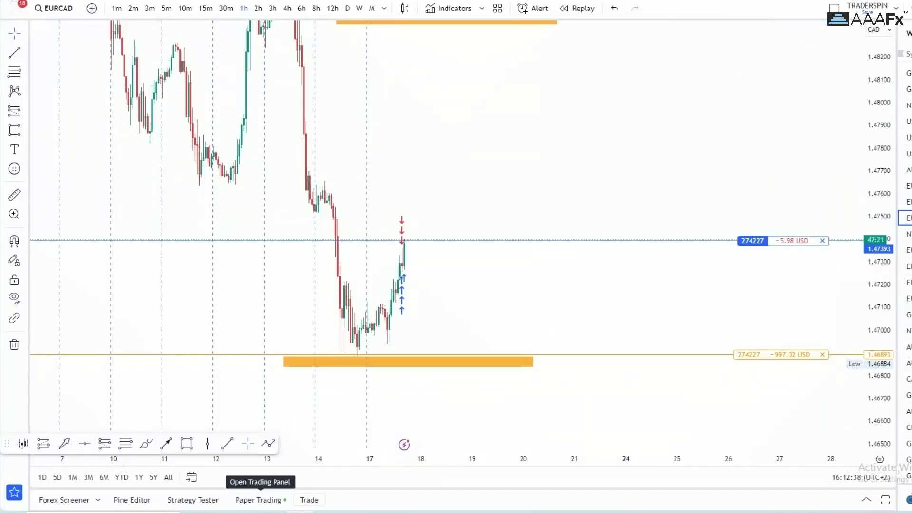
drag(555, 179, 532, 272)
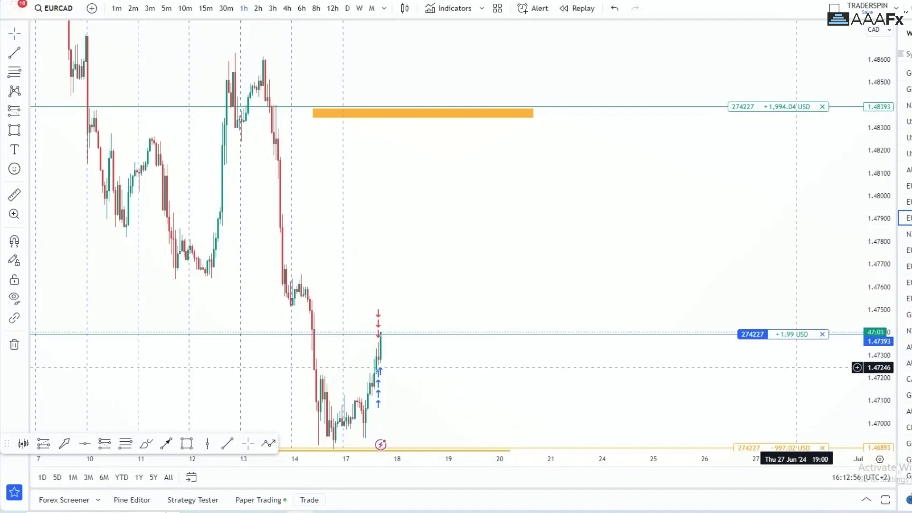
drag(796, 367, 787, 318)
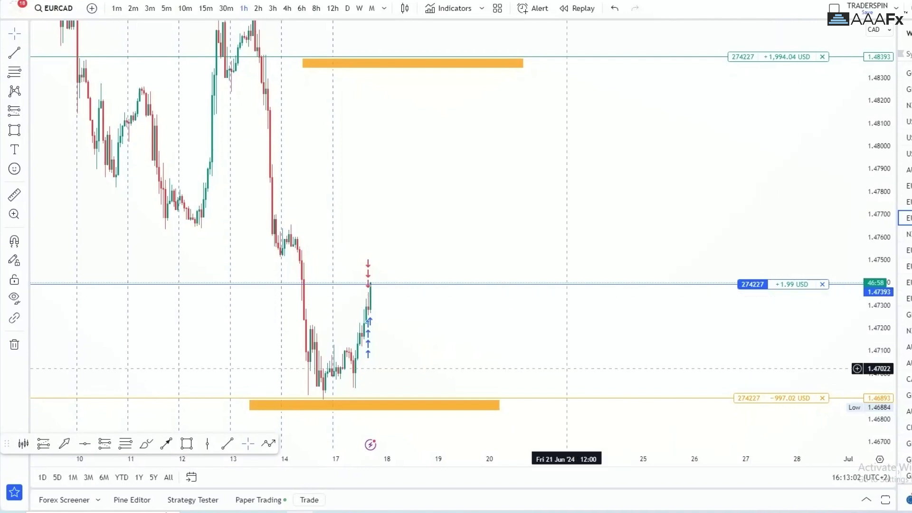
click(260, 499)
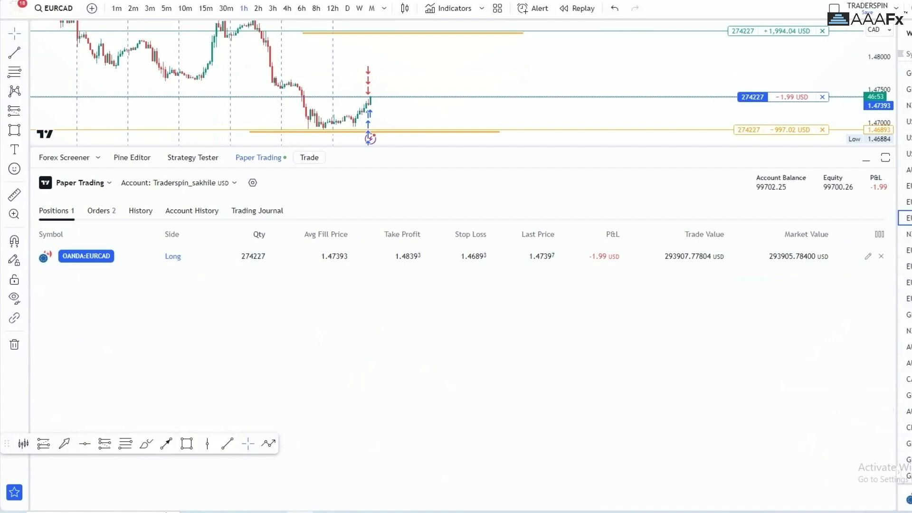
click(865, 157)
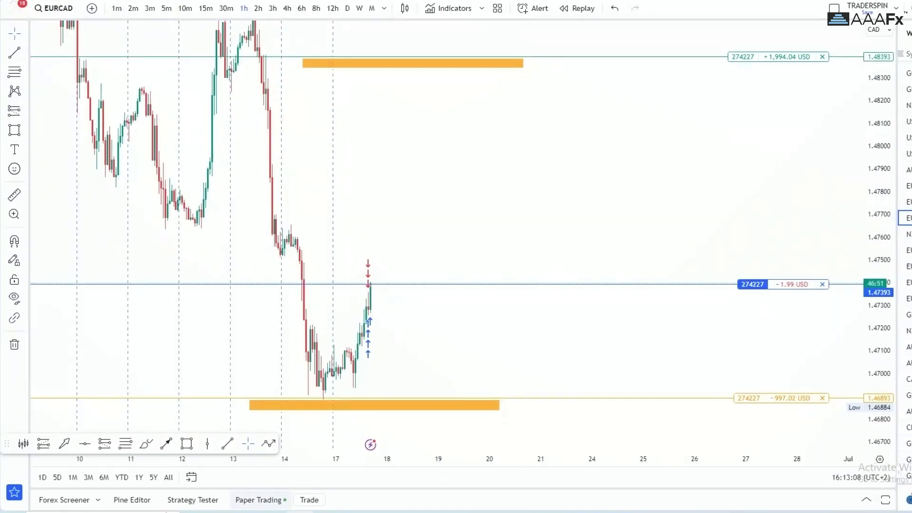
click(260, 498)
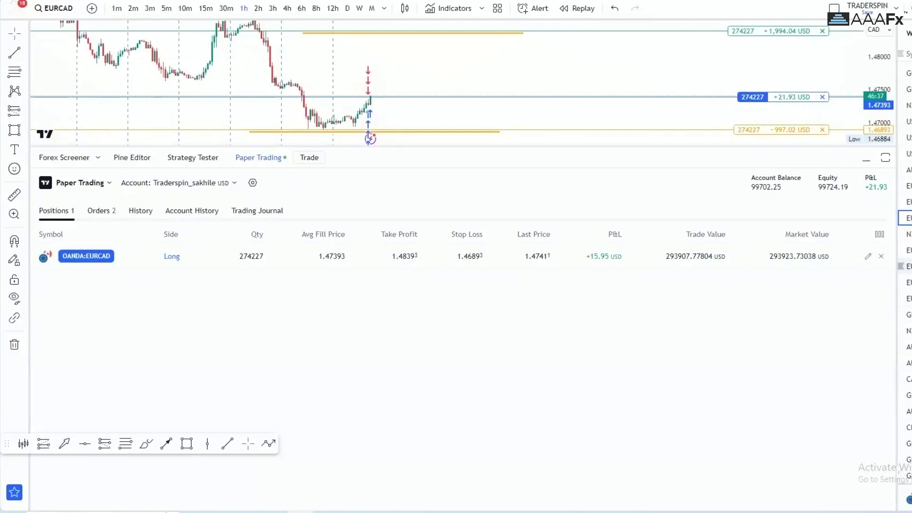
click(865, 157)
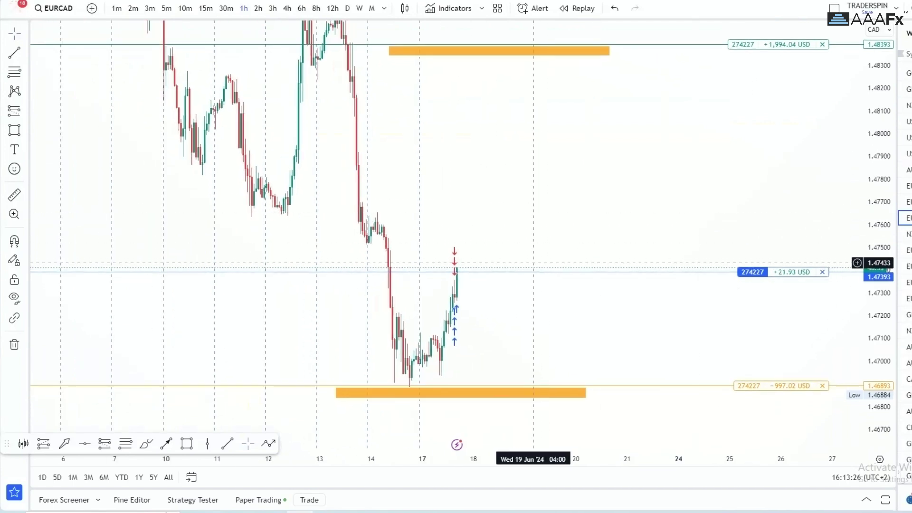
Examine the wider EURCAD price history around the open trade and its two marked price zones
scroll(550, 270, down, 2)
drag(878, 71, 878, 157)
drag(712, 181, 701, 192)
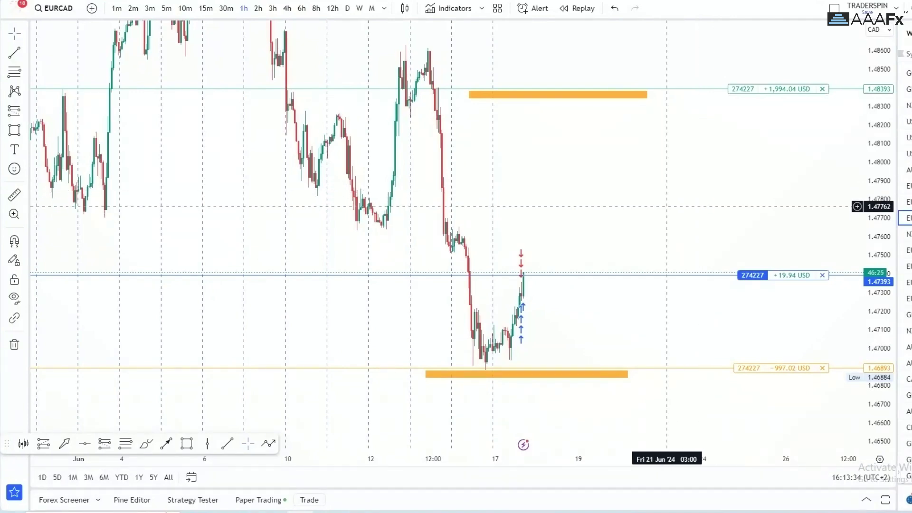
scroll(701, 193, down, 3)
drag(679, 234, 657, 235)
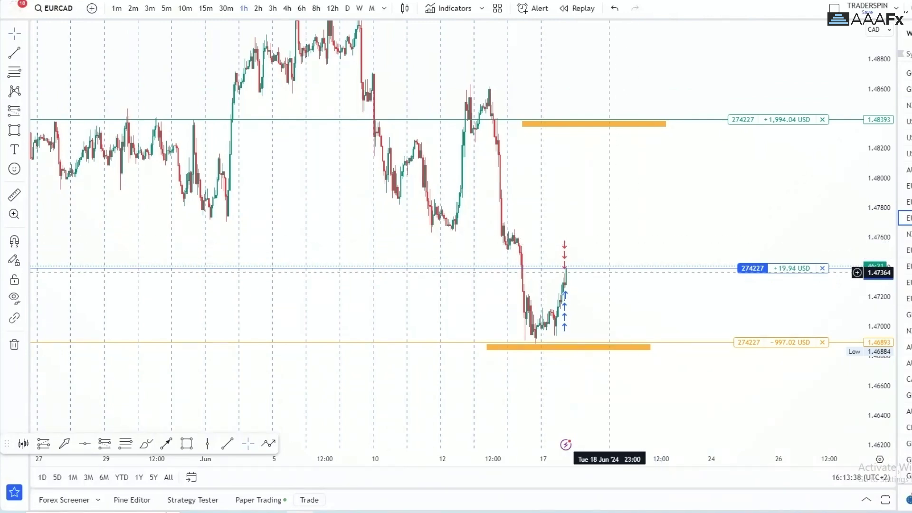
scroll(617, 232, right, 5)
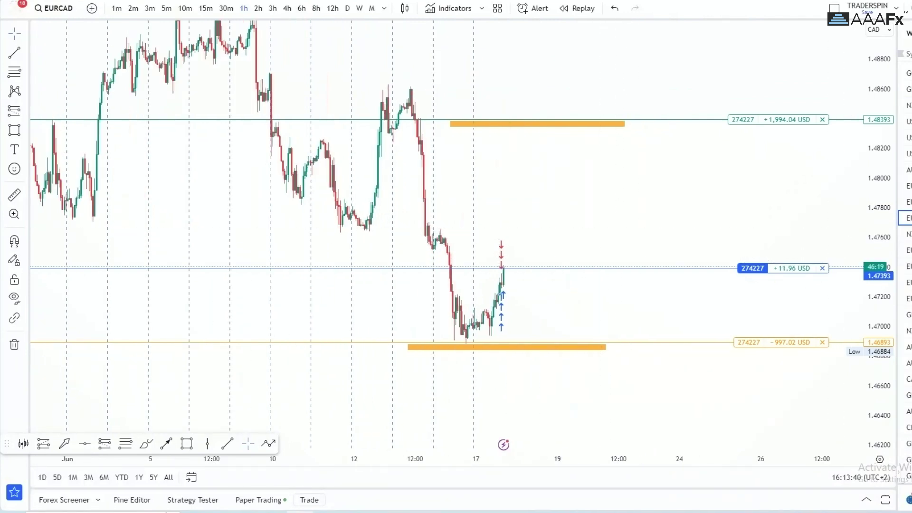
drag(895, 266, 879, 235)
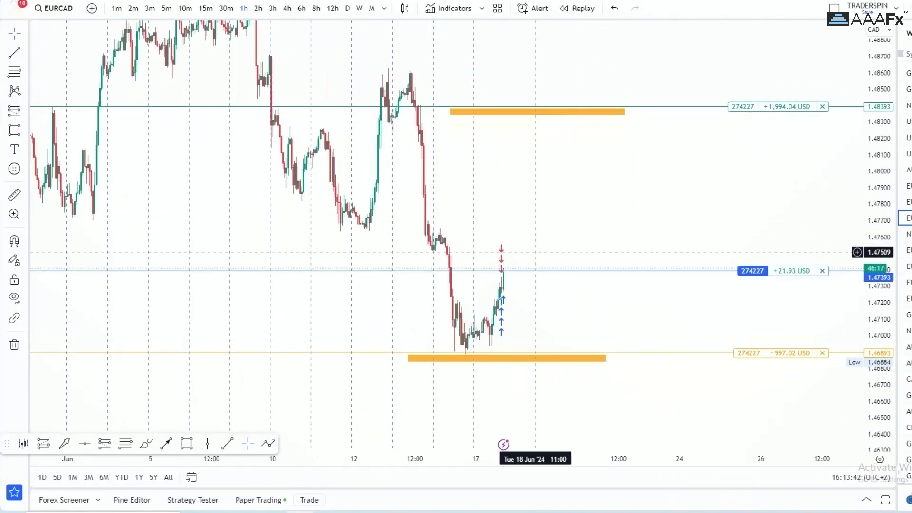
scroll(454, 242, down, 2)
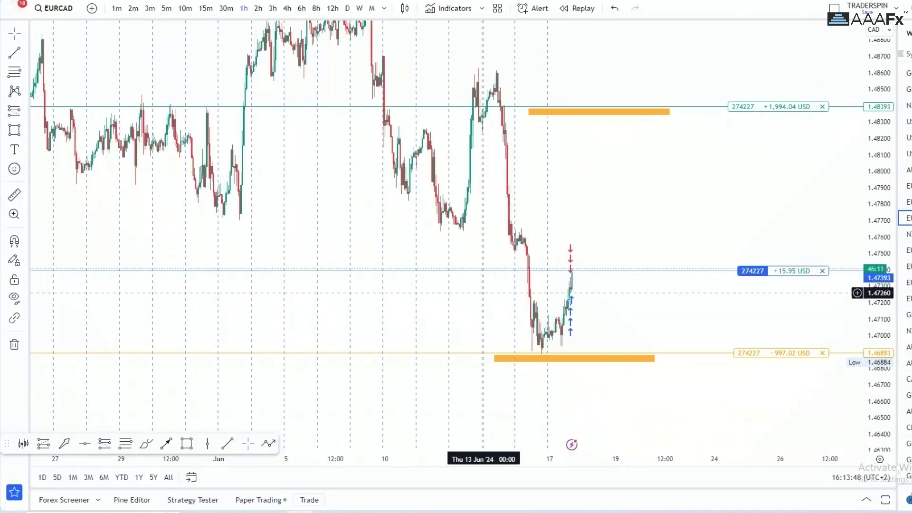
Close the open long EURCAD position from the paper trading positions list and confirm the closing
click(259, 499)
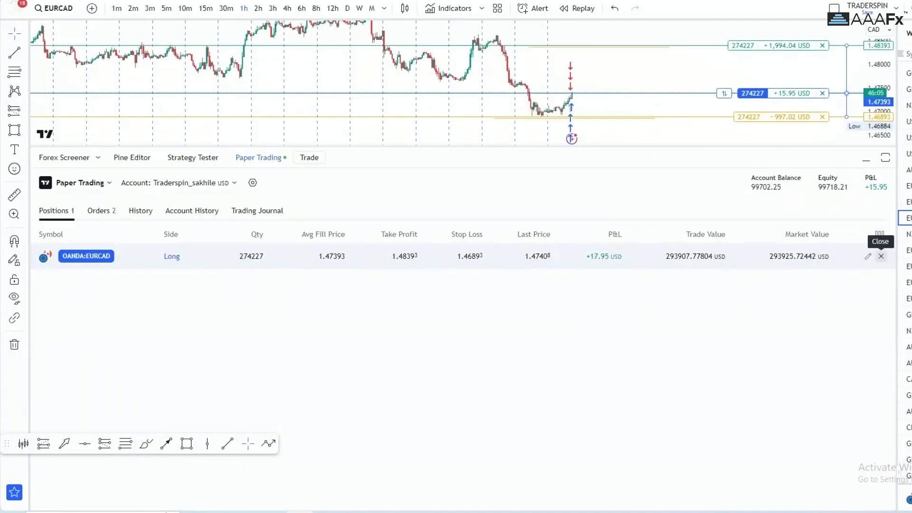
click(880, 256)
click(573, 312)
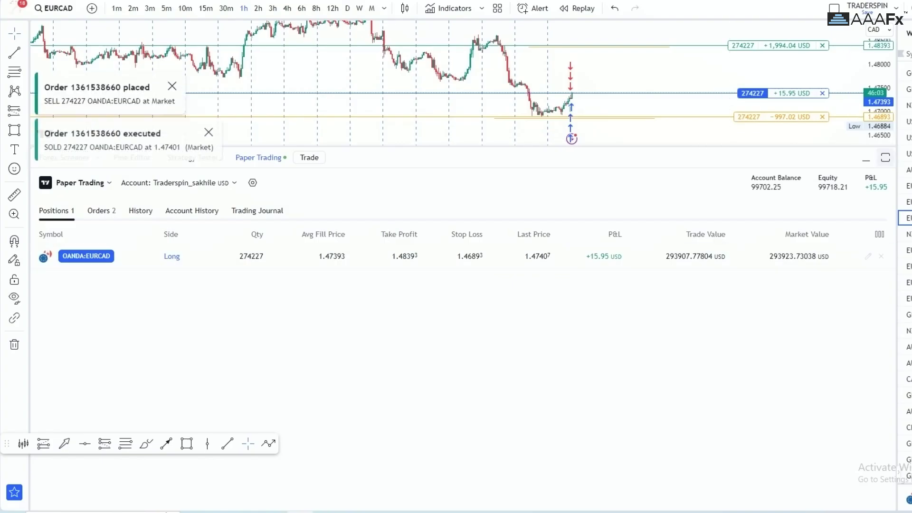